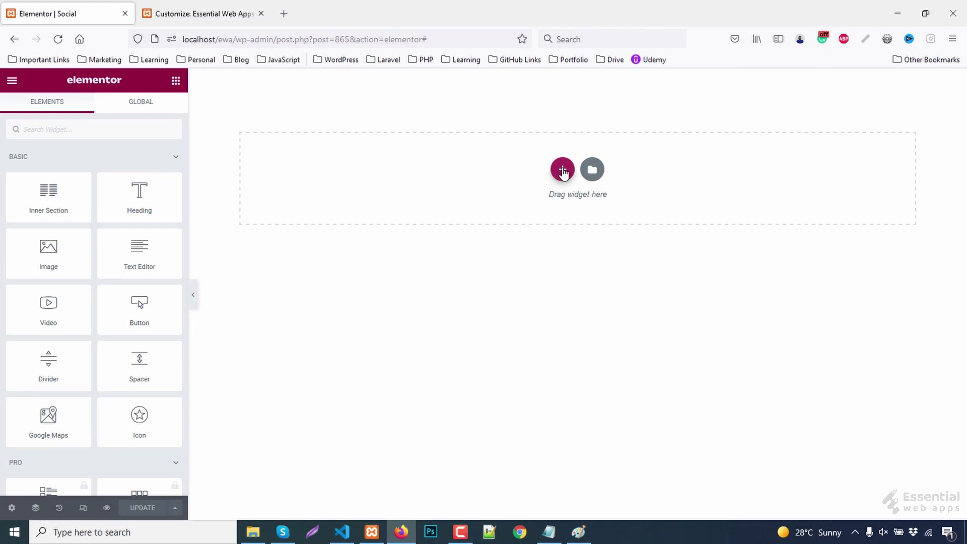
Step: Add a three-column section with a 150 px top and bottom margin
left_click(562, 168)
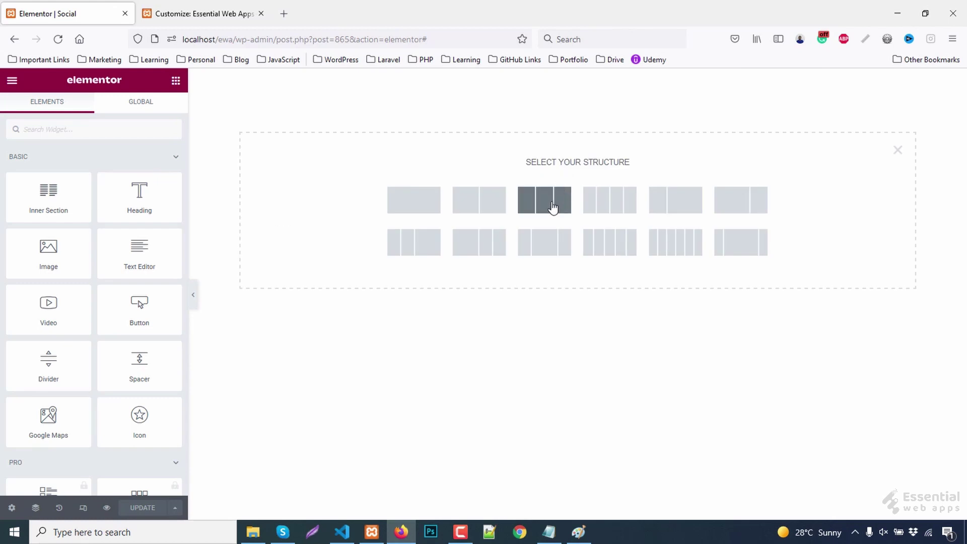
left_click(552, 207)
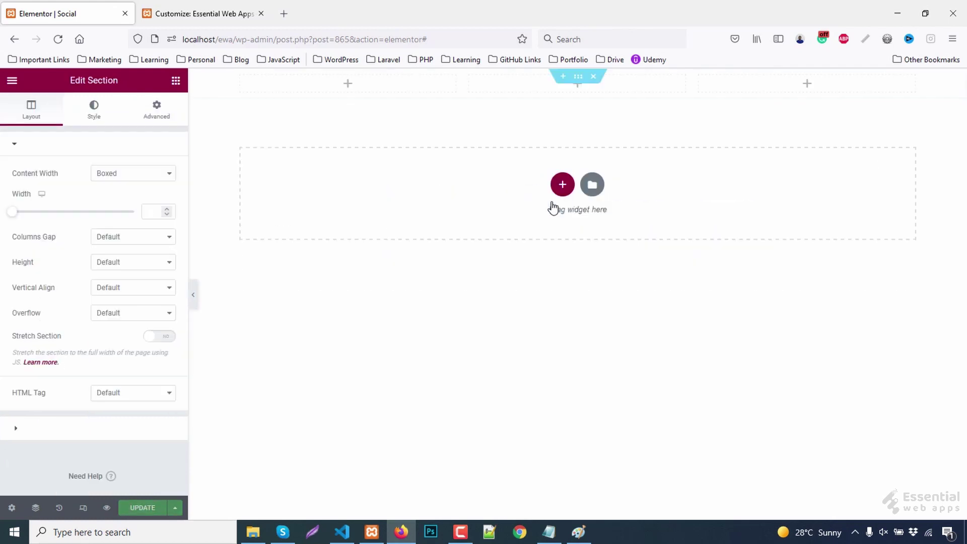
left_click(160, 121)
left_click(20, 187)
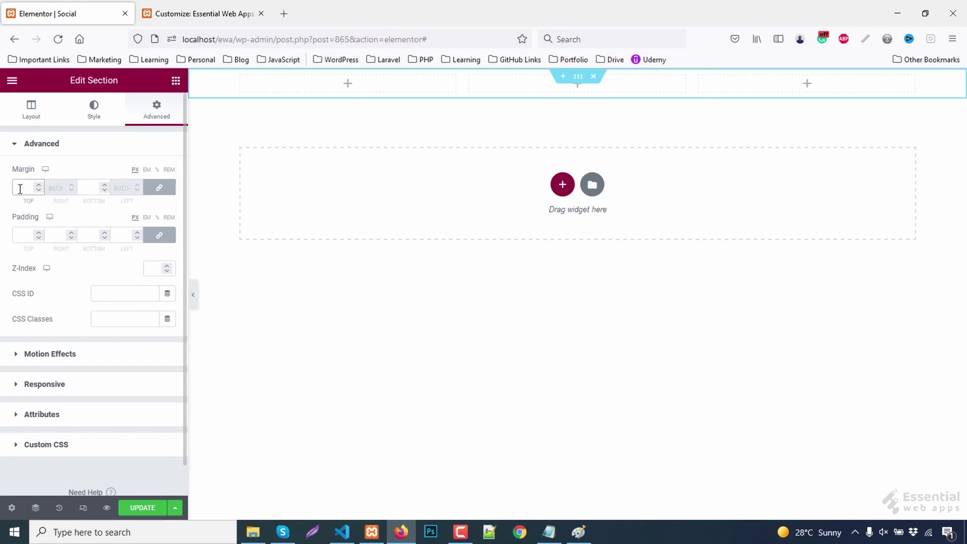
type("150")
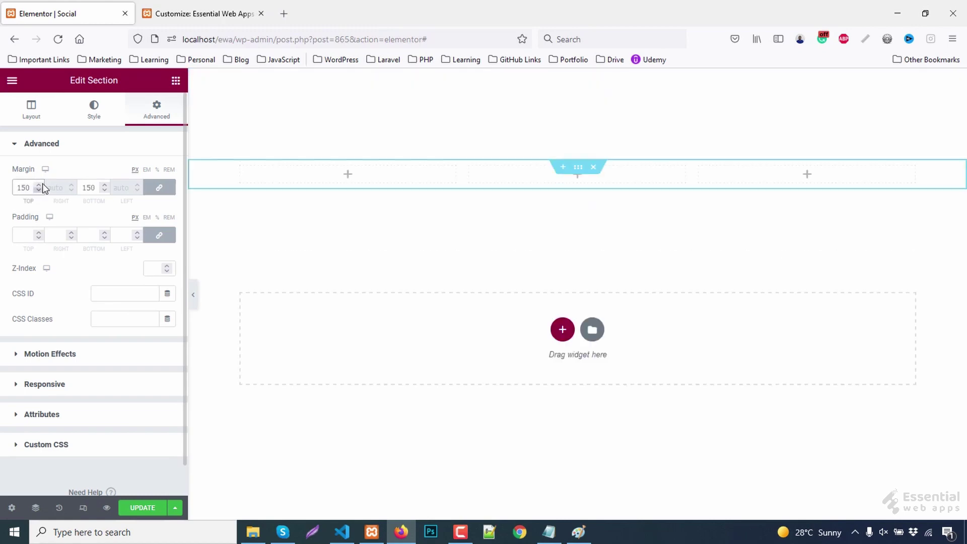
Step: Place an Icon widget in the first column and set it to the Facebook 'f' icon
left_click(176, 80)
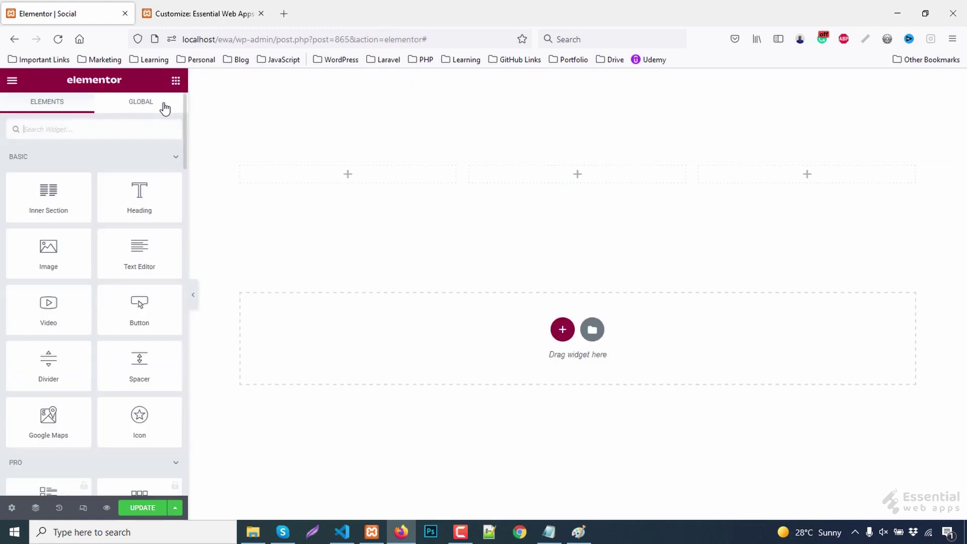
type("icon")
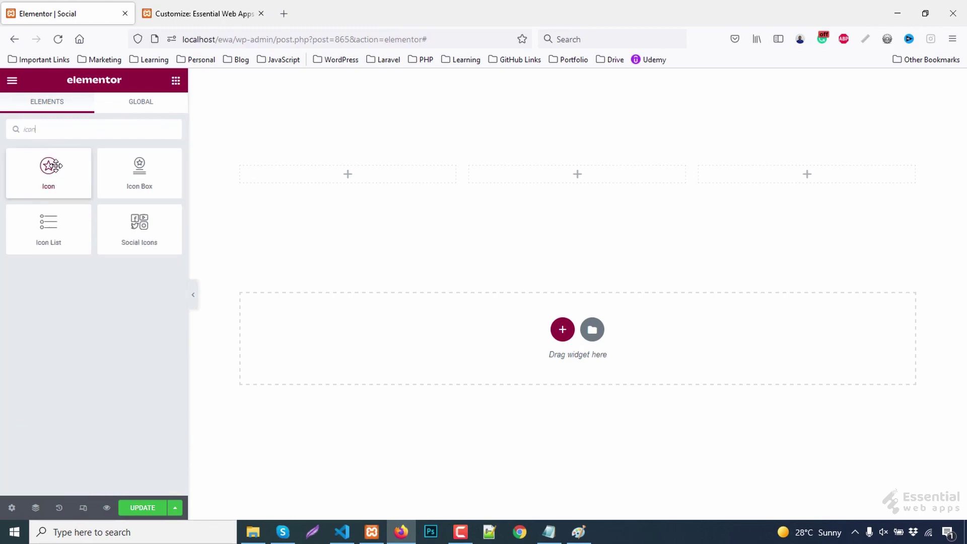
left_click_drag(48, 169, 361, 191)
left_click(94, 211)
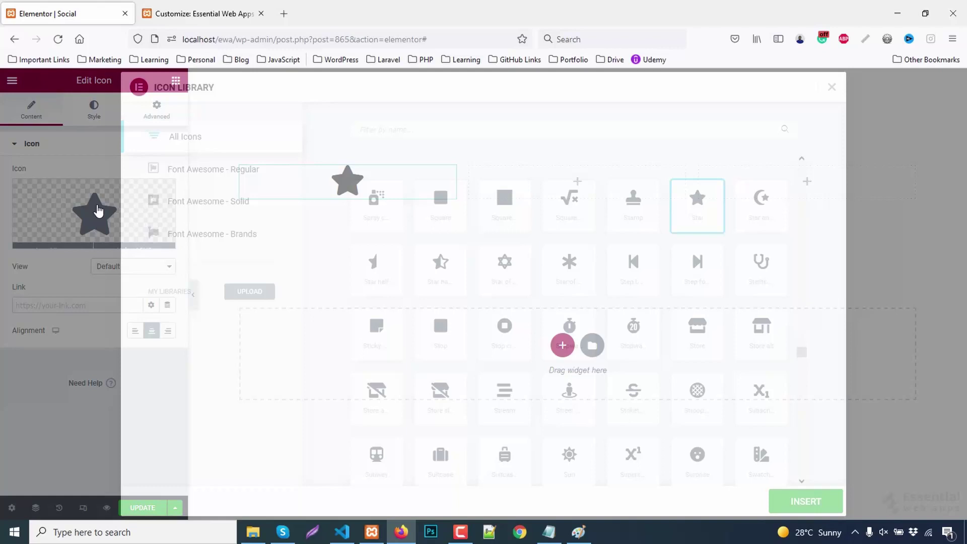
type("face")
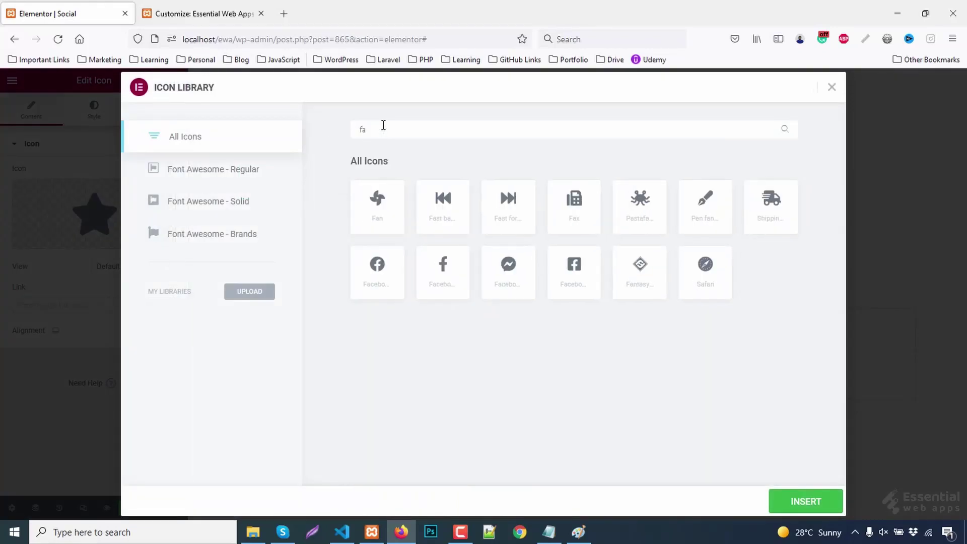
left_click(467, 226)
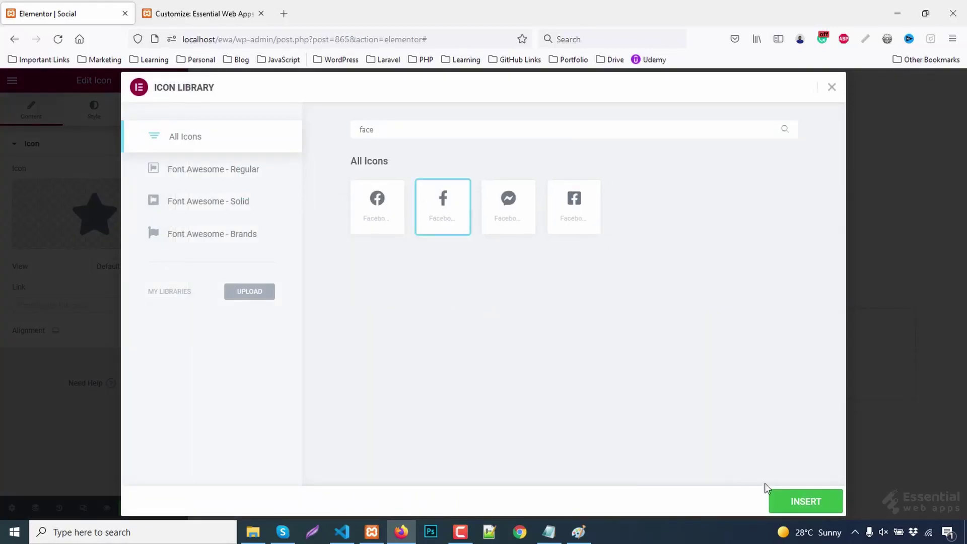
left_click(787, 503)
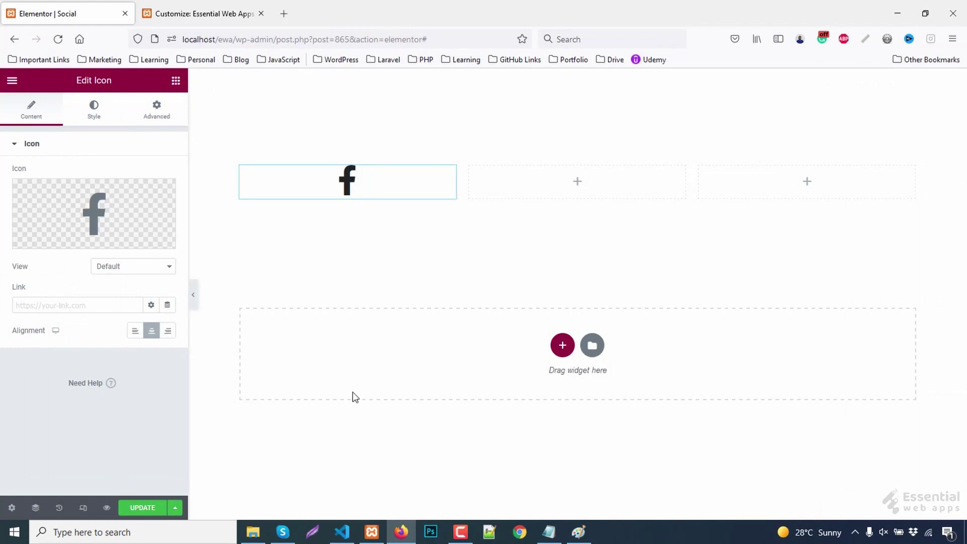
Step: Set the icon's primary colour to white (#FFFFFF)
left_click(95, 116)
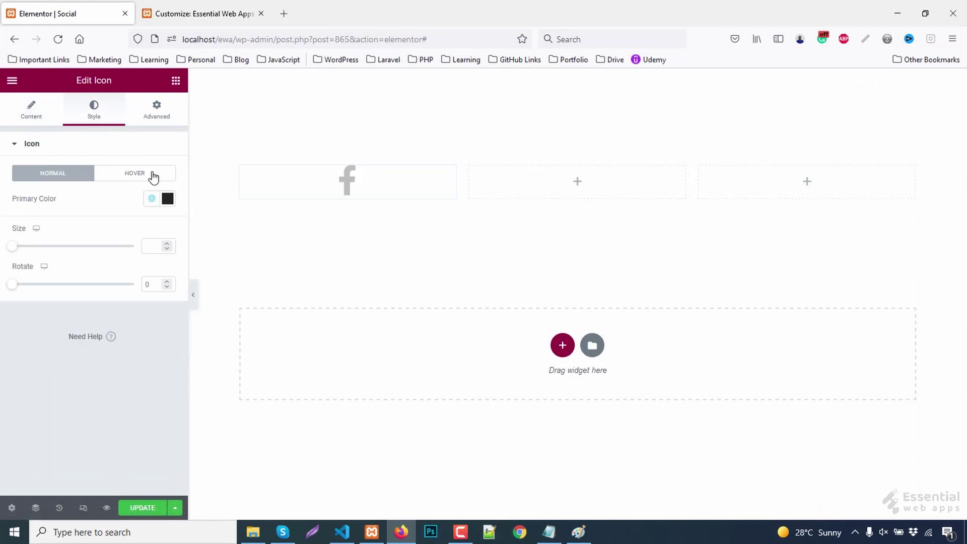
left_click(167, 199)
type("#FFFFFF")
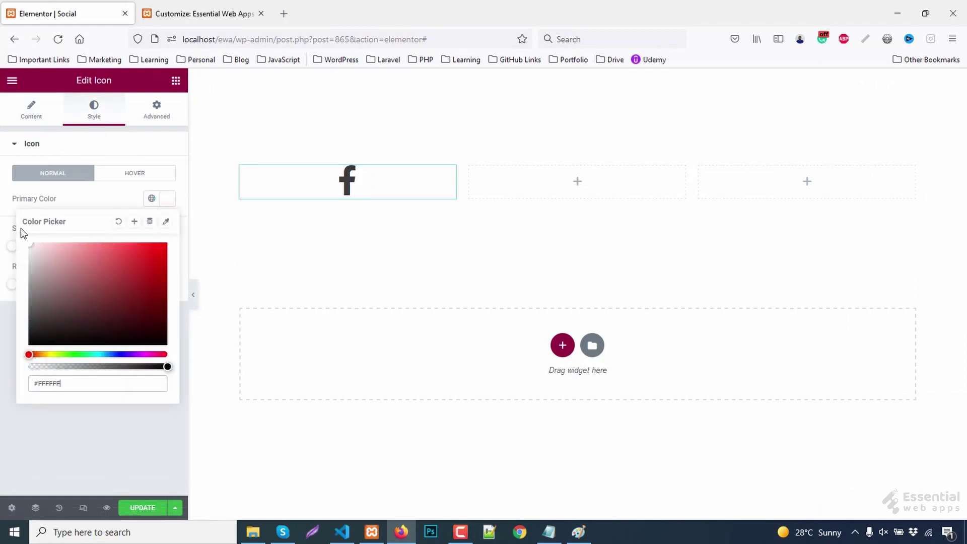
left_click(168, 199)
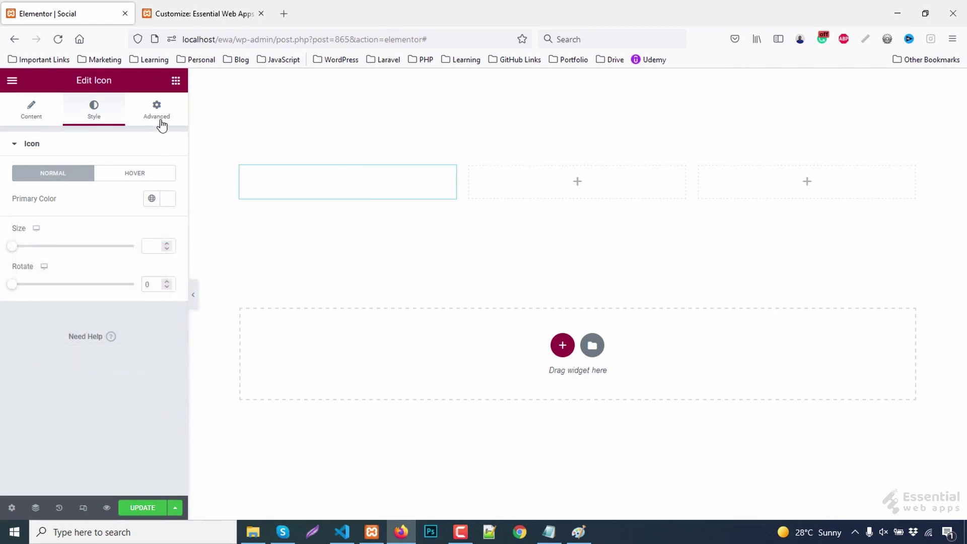
Step: Give the icon widget a classic #3B5998 background colour
left_click(156, 119)
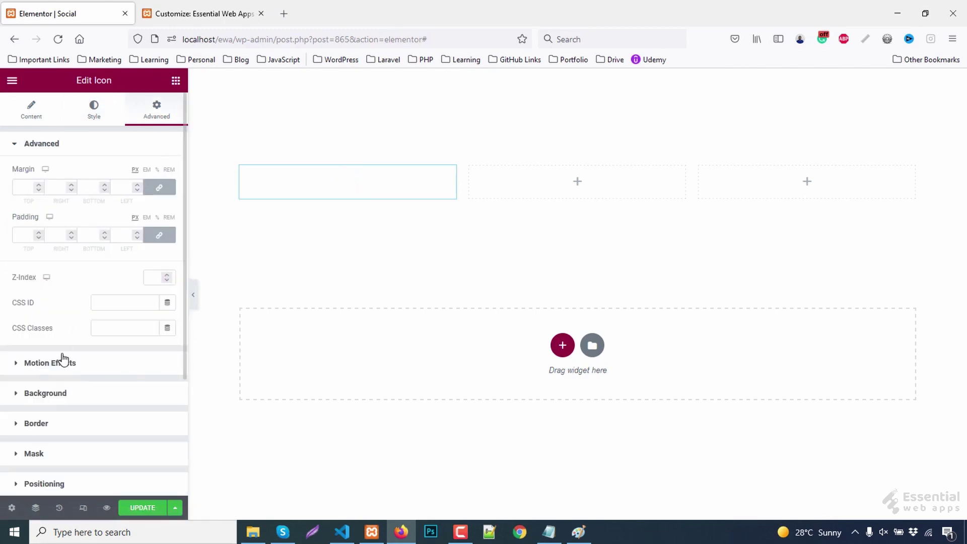
left_click(57, 393)
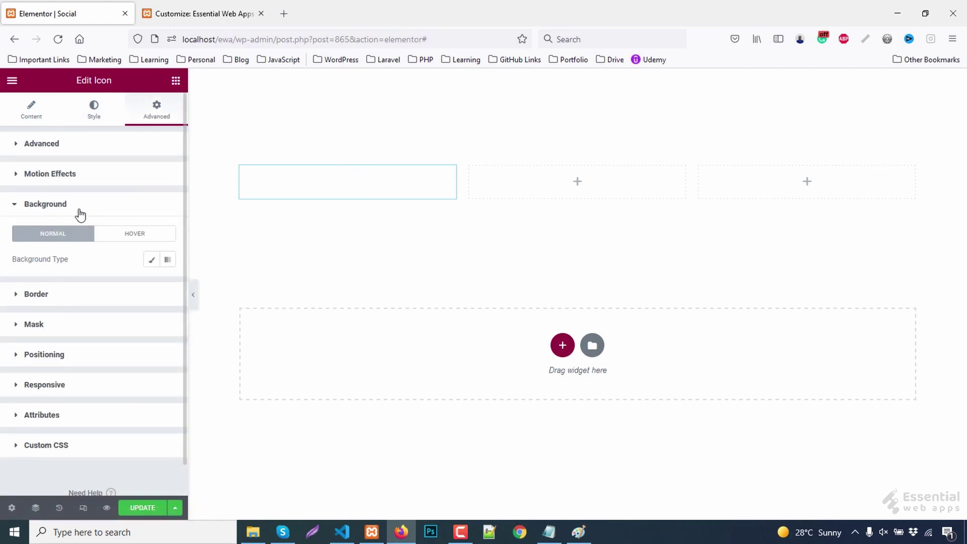
left_click(150, 260)
left_click(167, 285)
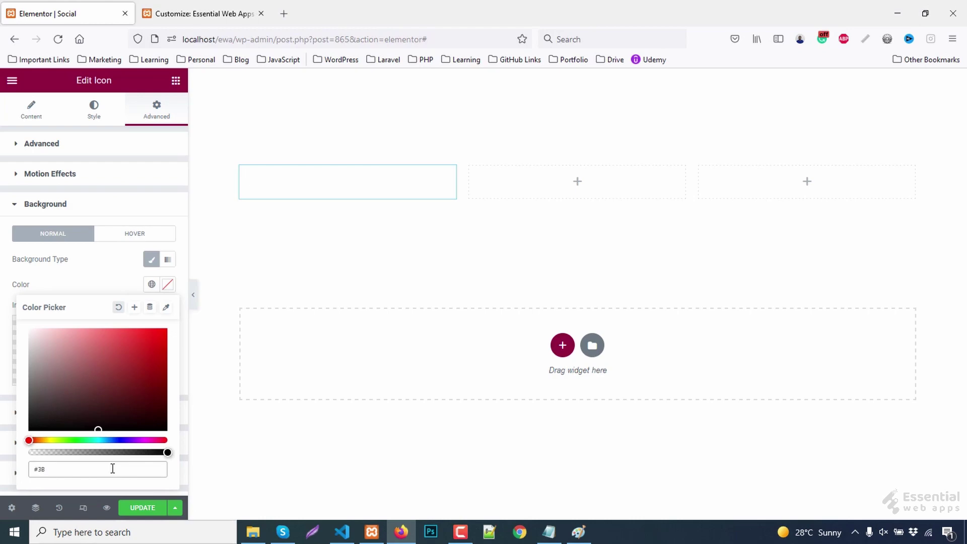
type("#3B5998")
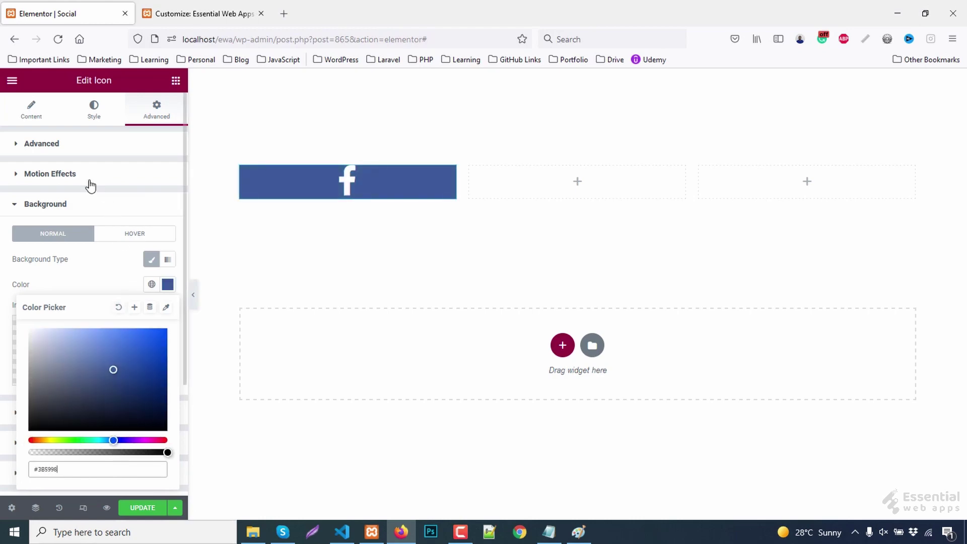
Step: Add 60 px padding on all sides and a 5 px border radius
left_click(70, 144)
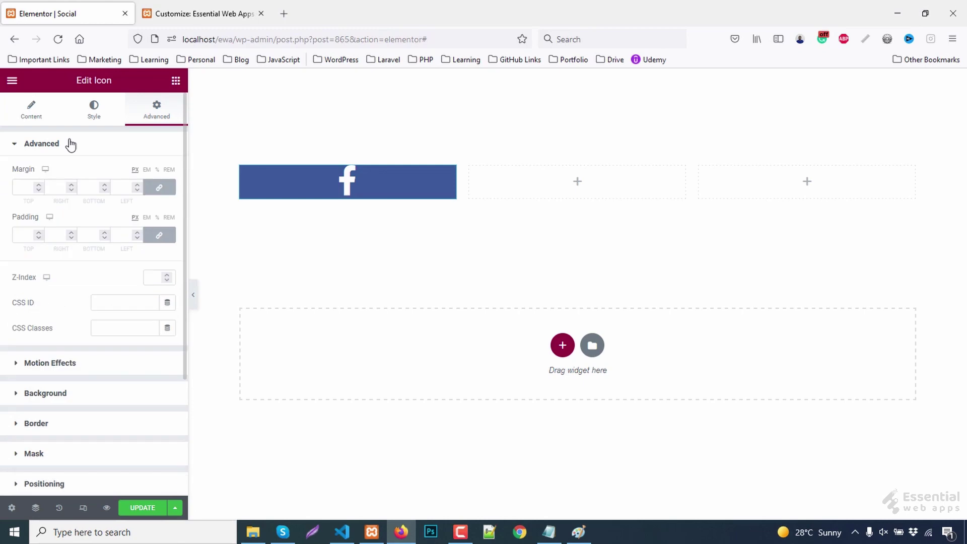
left_click(19, 237)
type("60")
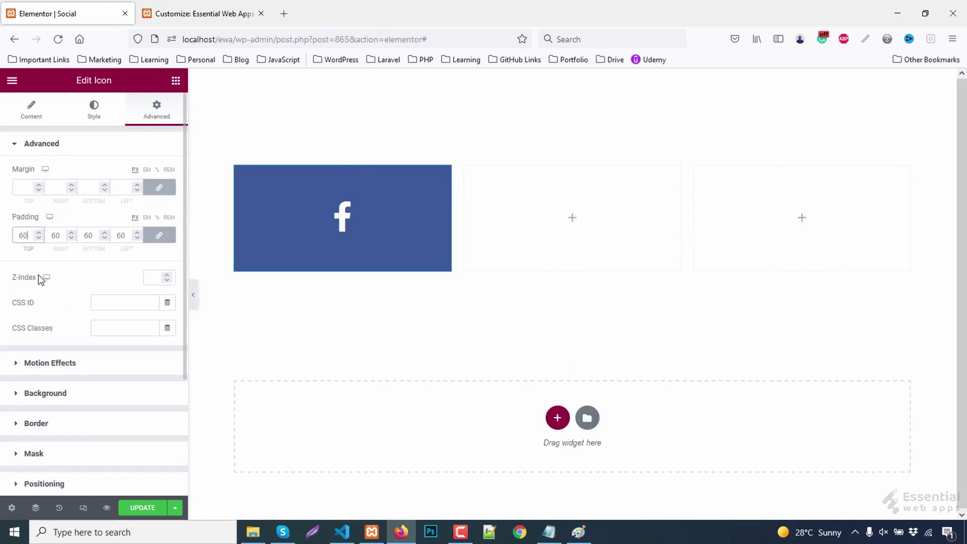
left_click(46, 426)
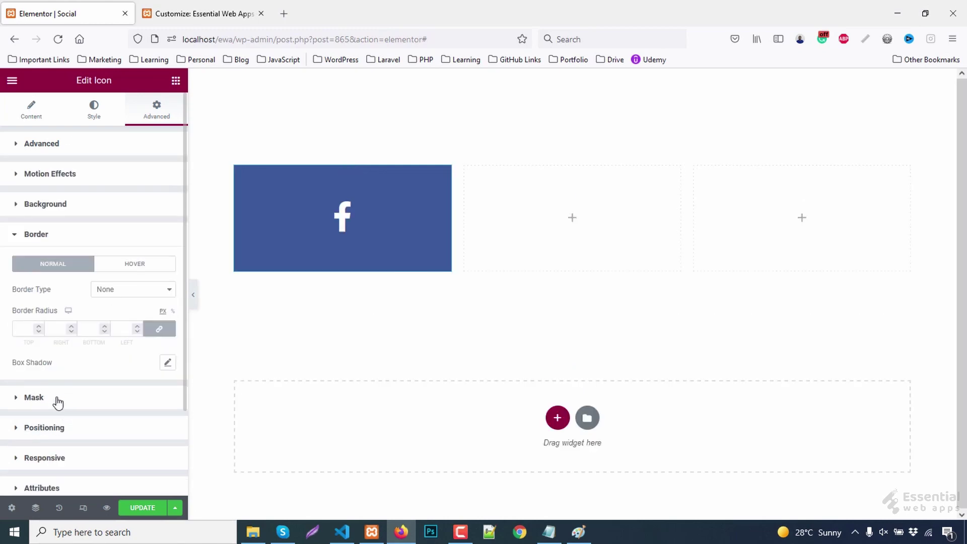
left_click(23, 330)
type("5")
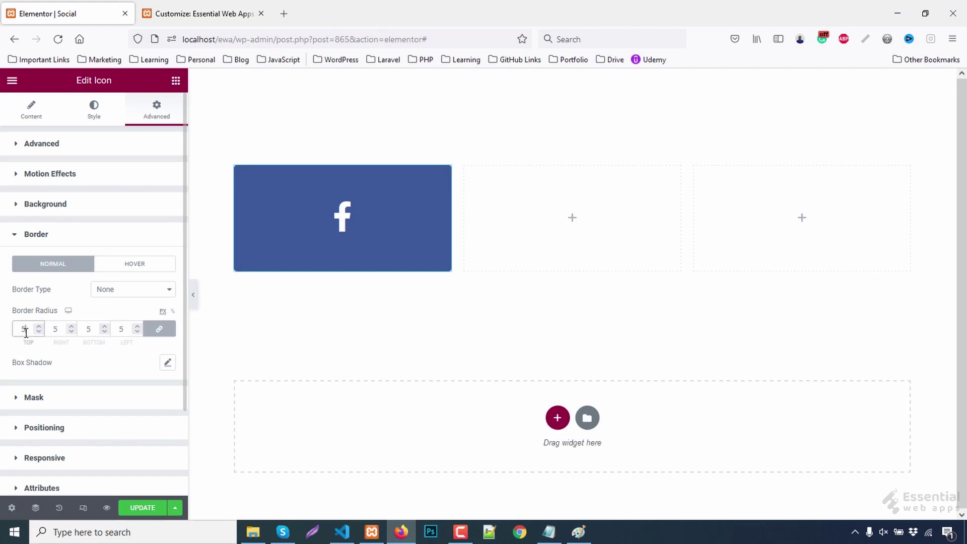
Step: Add an Icon List below the Facebook card, keep one item, and rename it 'my profile'
left_click(176, 80)
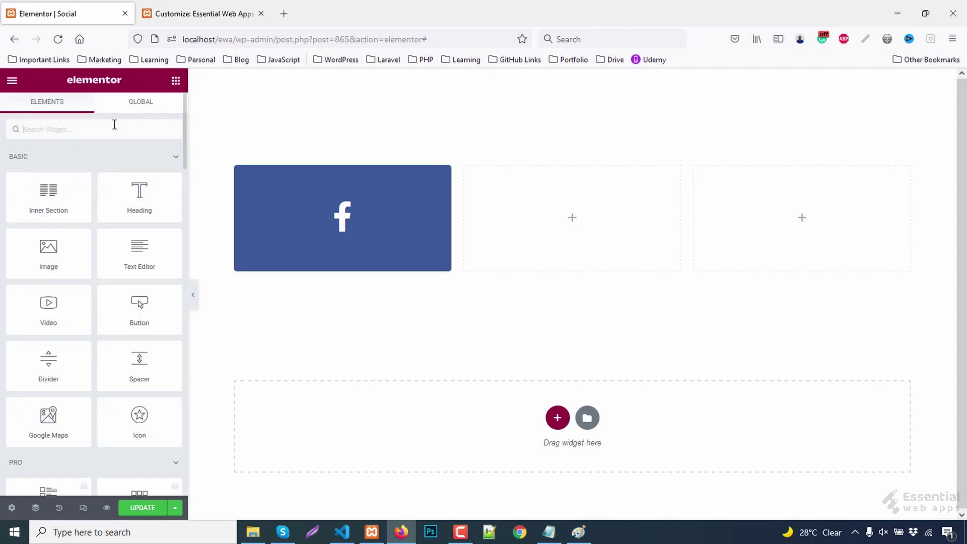
left_click(115, 129)
type("list")
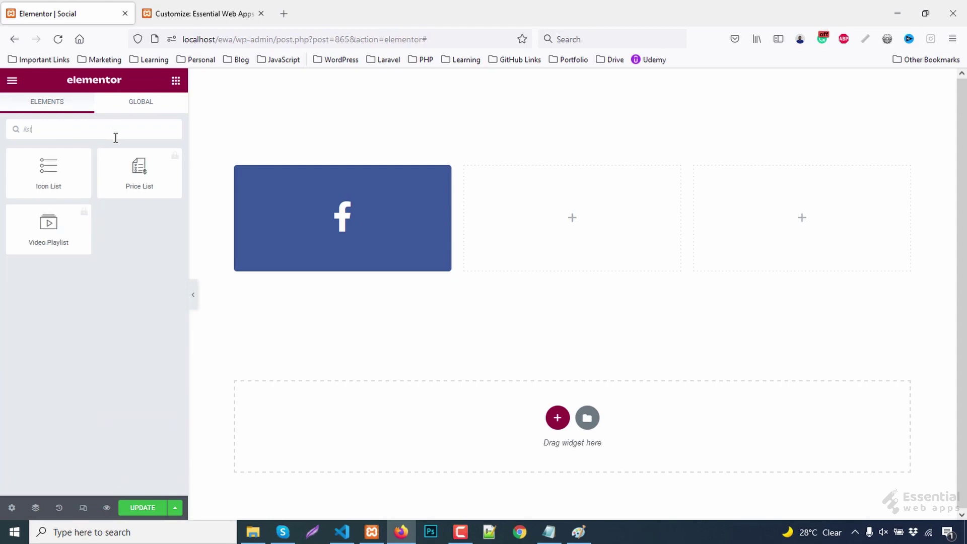
left_click_drag(66, 176, 334, 263)
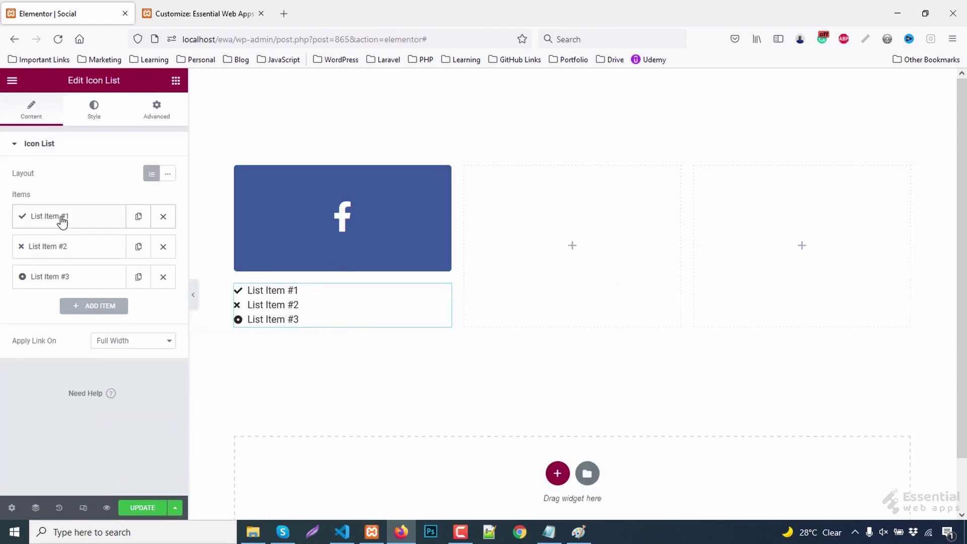
left_click(162, 247)
left_click(162, 247)
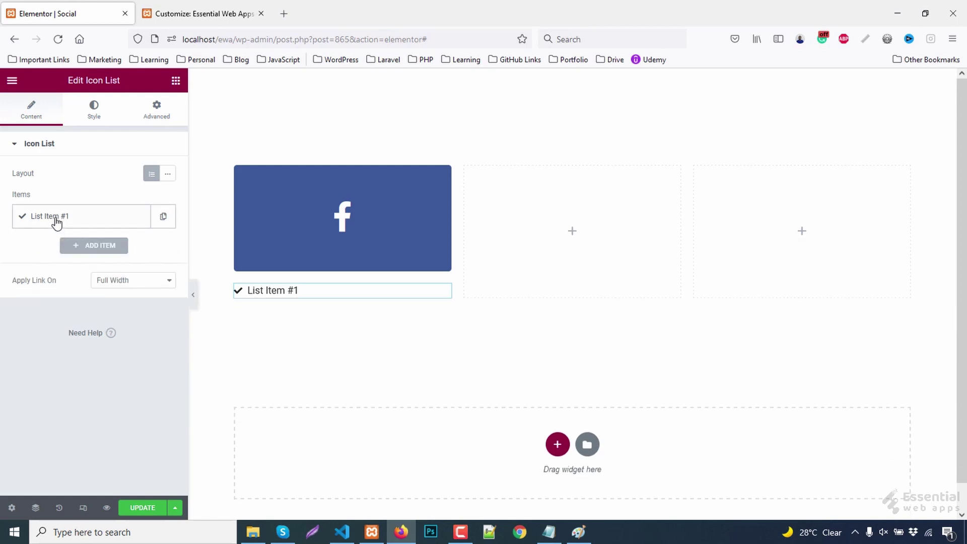
left_click(62, 222)
left_click_drag(65, 259, 1, 256)
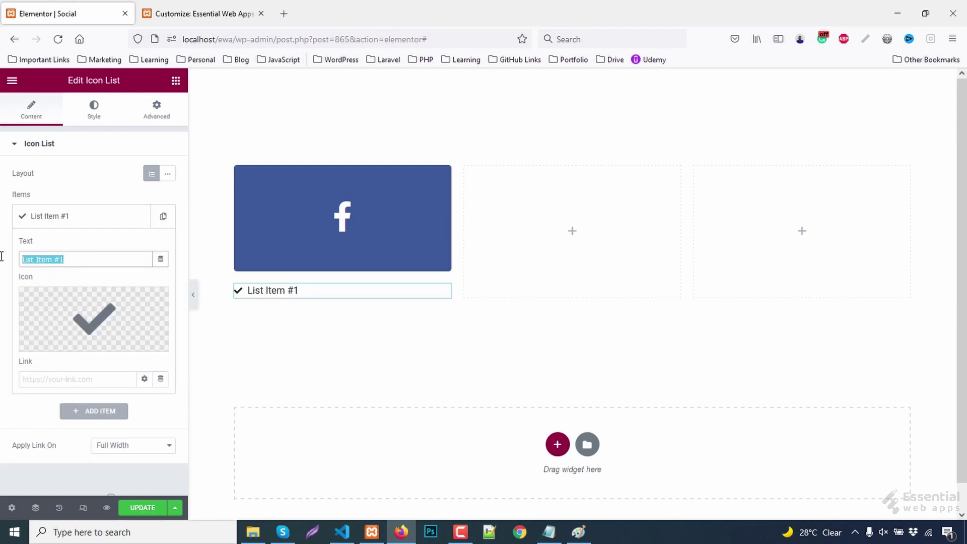
type("my profile")
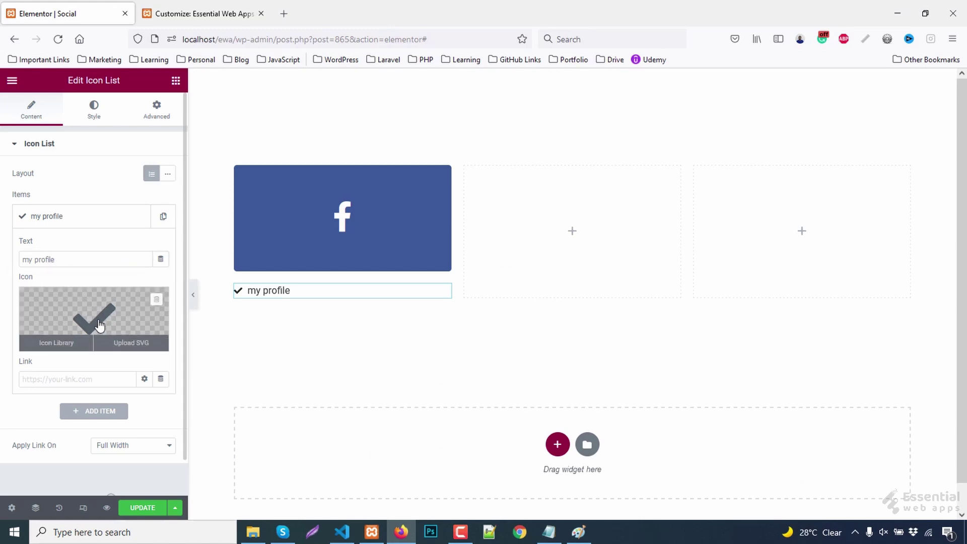
Step: Give the item the external-link icon and a facebook.com link
left_click(50, 339)
type("exter")
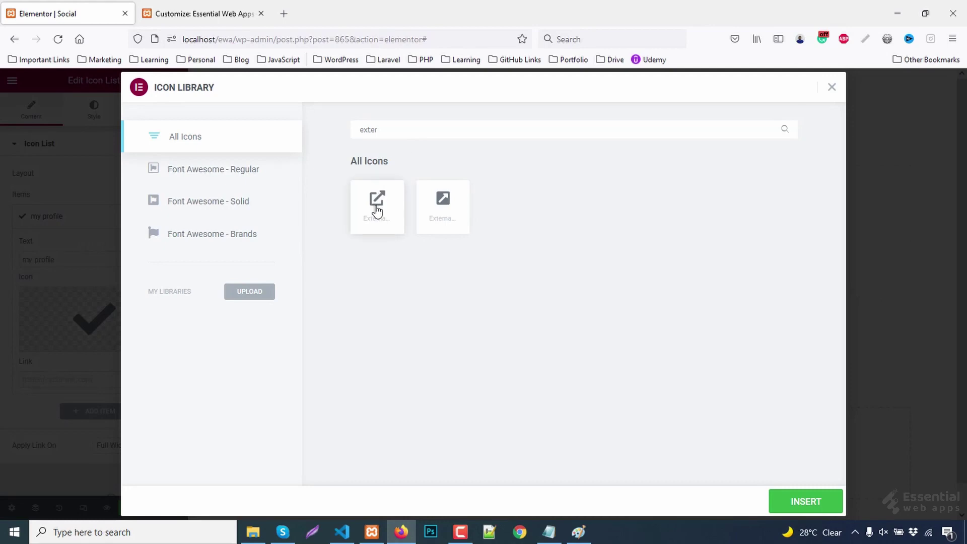
left_click(376, 204)
left_click(805, 501)
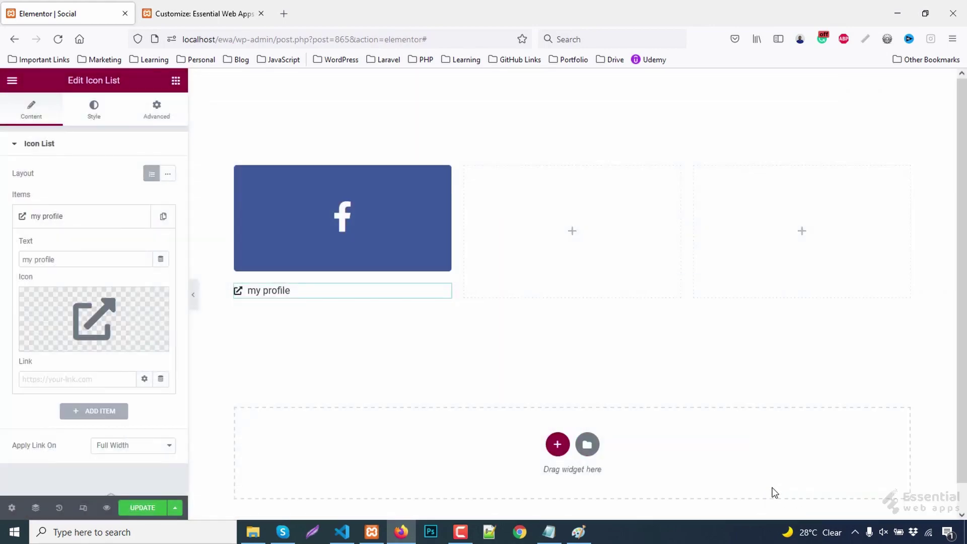
left_click(121, 379)
type("https://www.facebook.com")
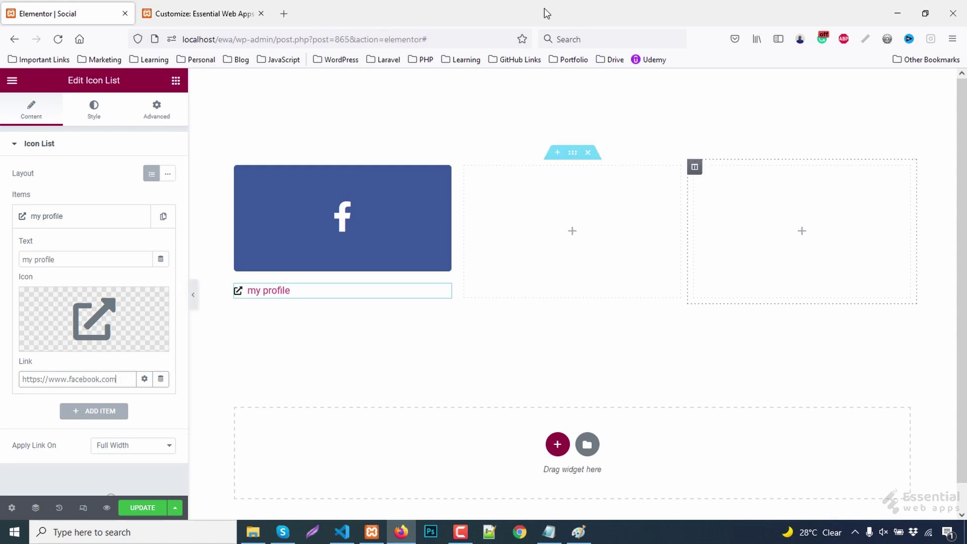
Step: Duplicate the 'my profile' item three times
left_click(58, 220)
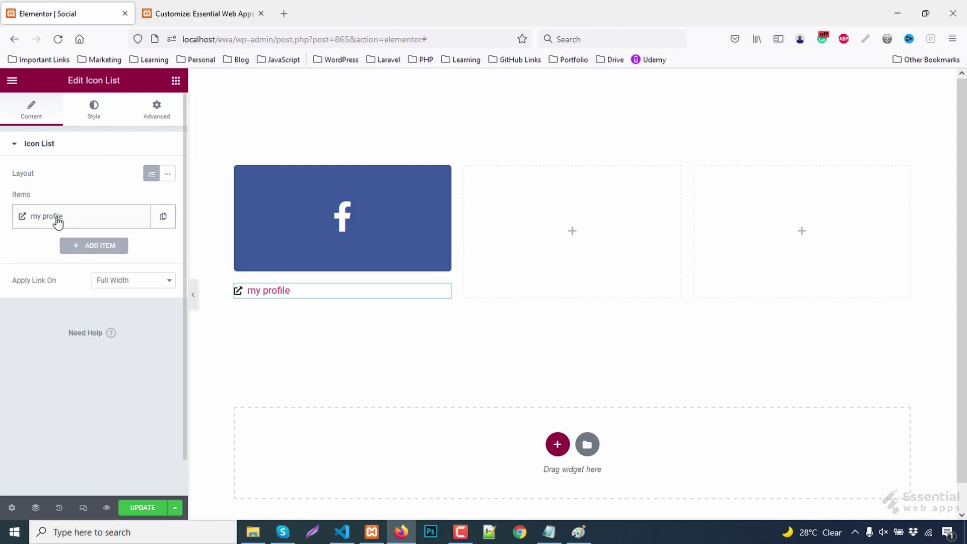
left_click(162, 218)
left_click(148, 249)
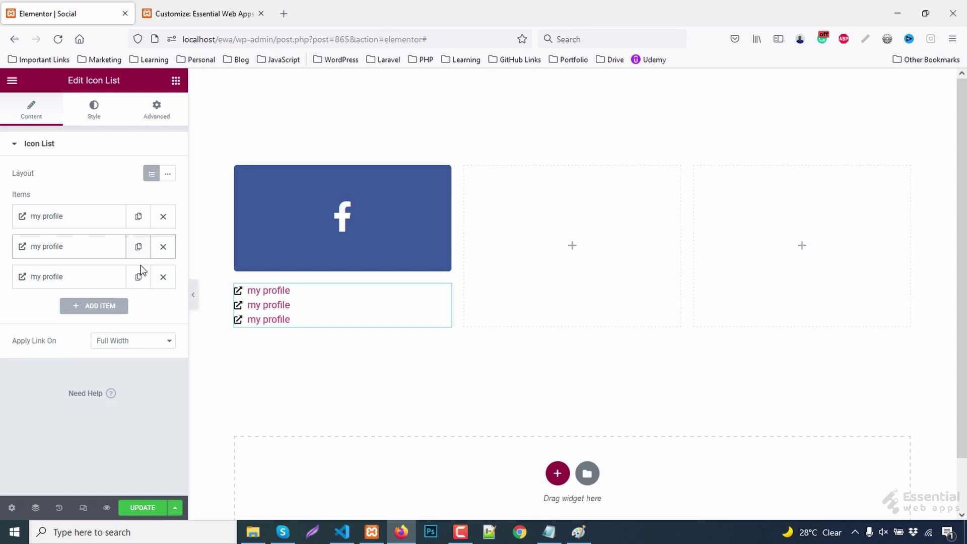
left_click(140, 276)
Step: Rename the copies to 'my business page', 'my business group' and 'my fan page'
left_click(55, 250)
double_click(71, 290)
type("b")
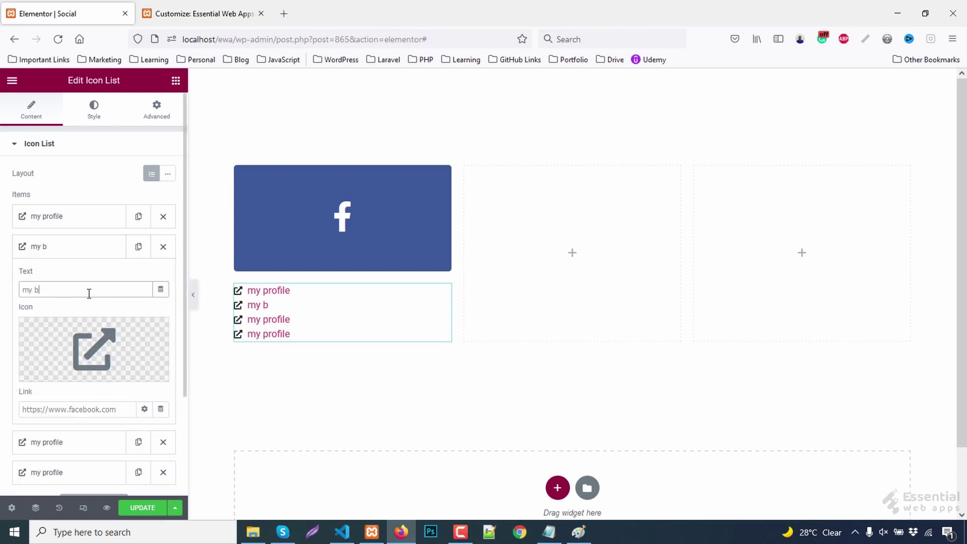
type("usiness page")
left_click(66, 249)
left_click(65, 277)
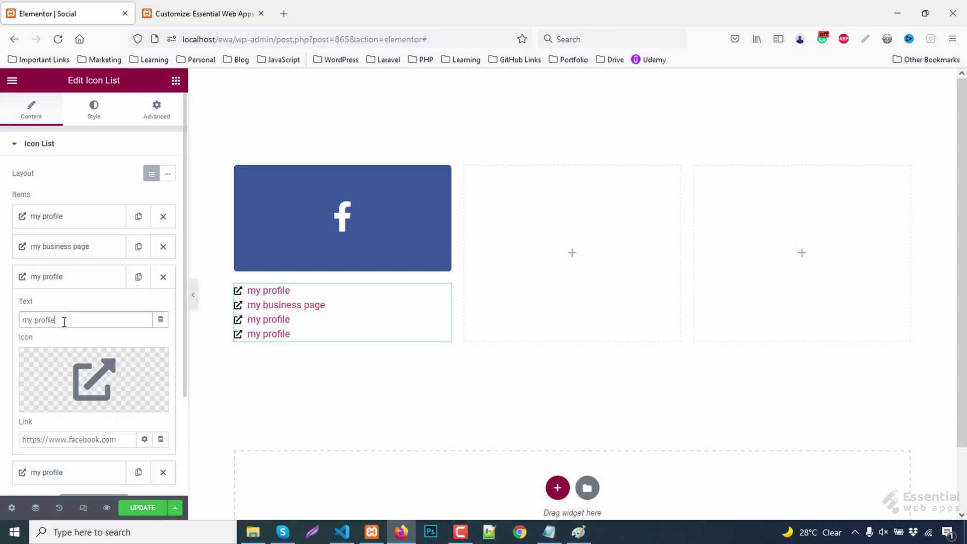
double_click(66, 320)
type("business group")
left_click(66, 276)
left_click(65, 307)
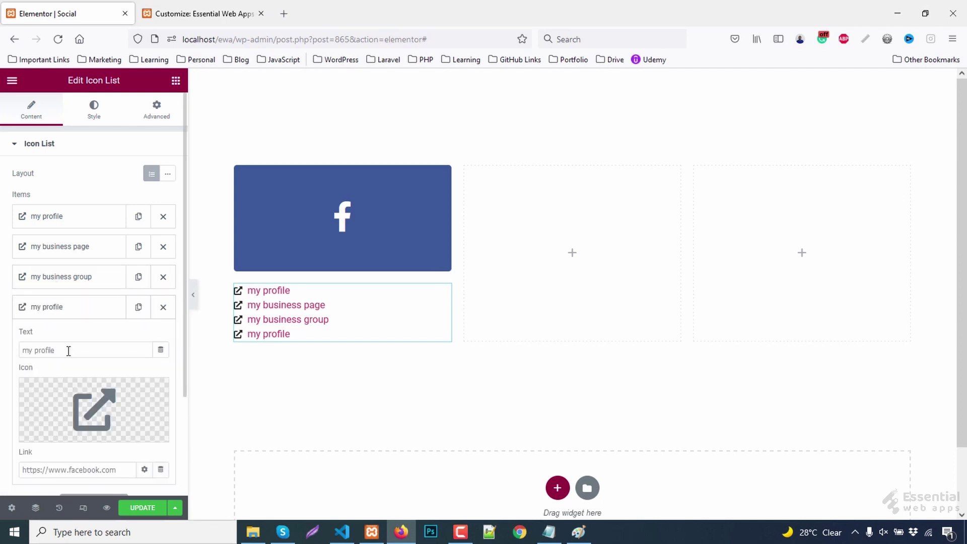
double_click(67, 348)
type("fan grou")
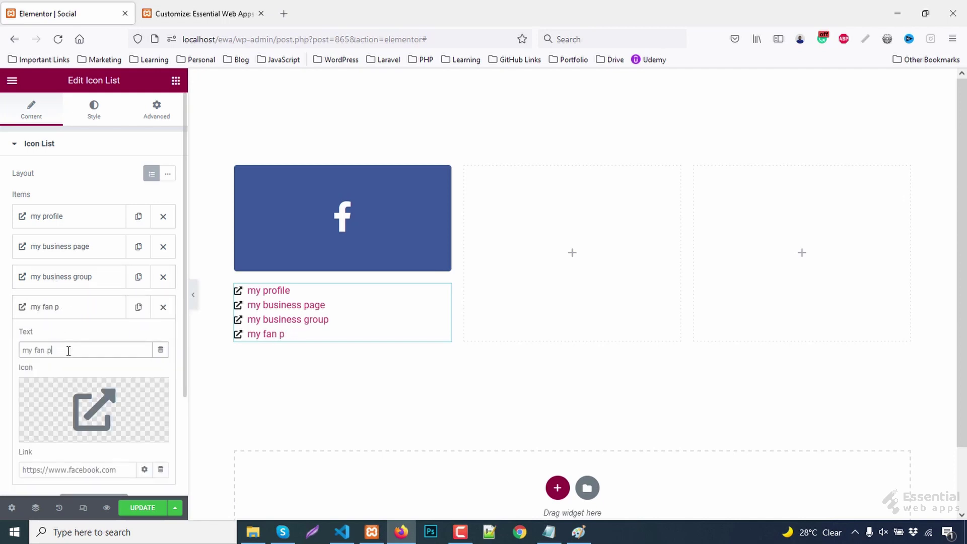
type("age")
left_click(59, 308)
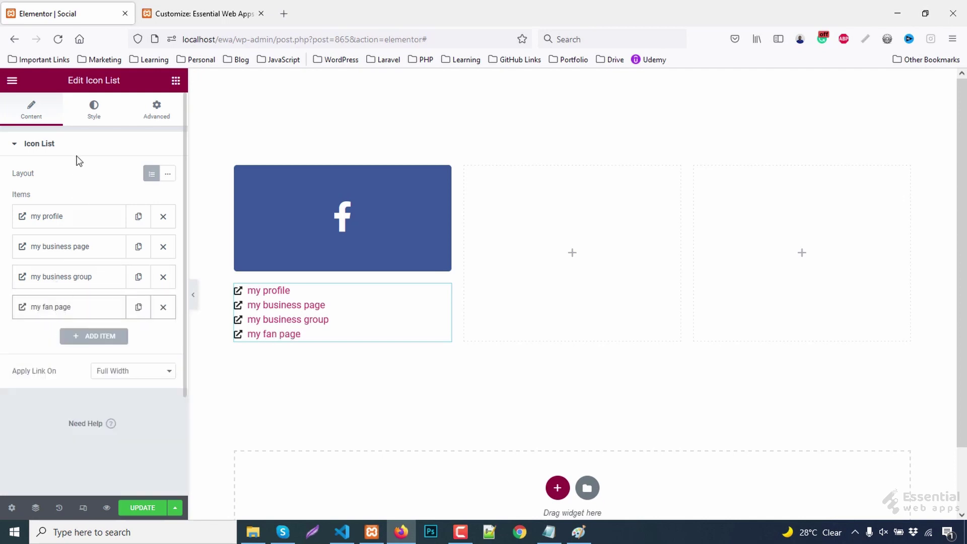
Step: Set list spacing to 12, centre alignment, and a 50-width #222 divider
left_click(93, 108)
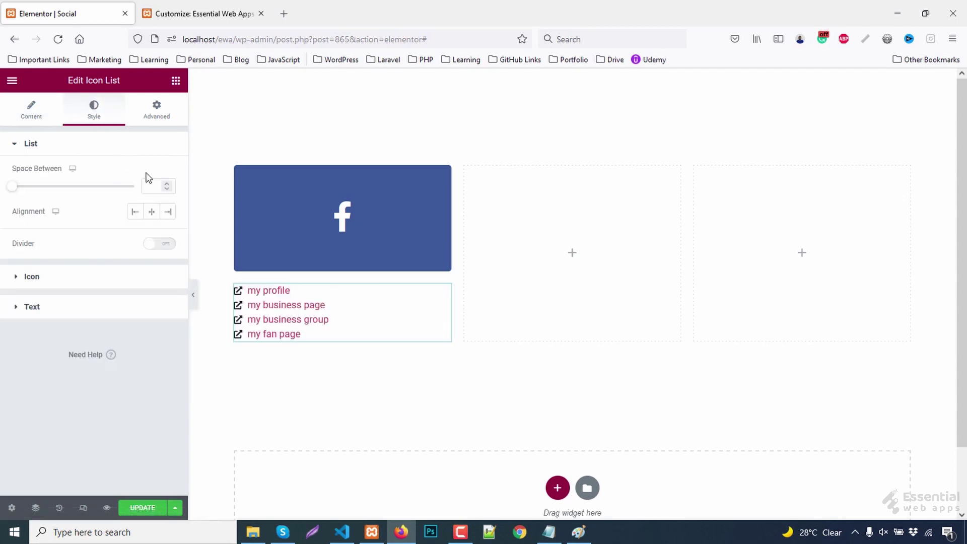
left_click(156, 193)
type("12")
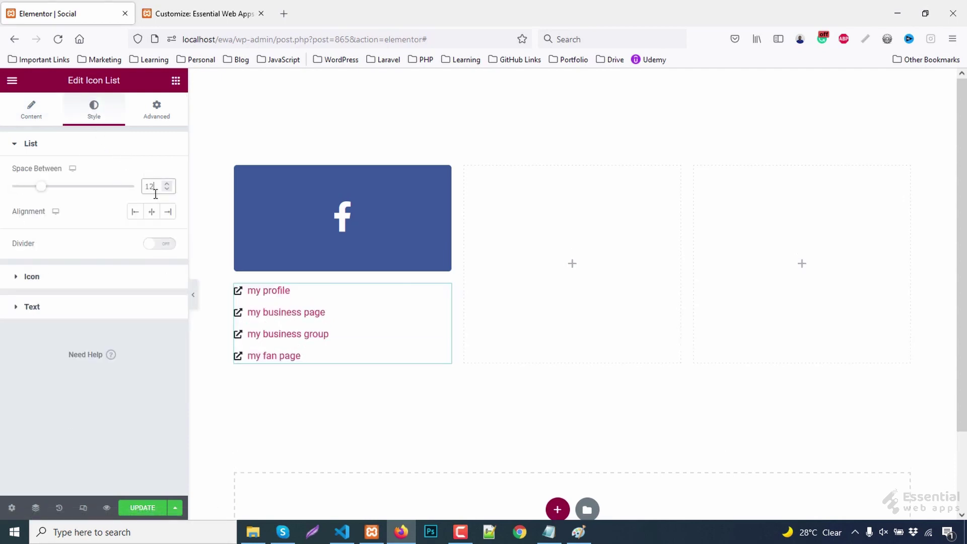
left_click(151, 211)
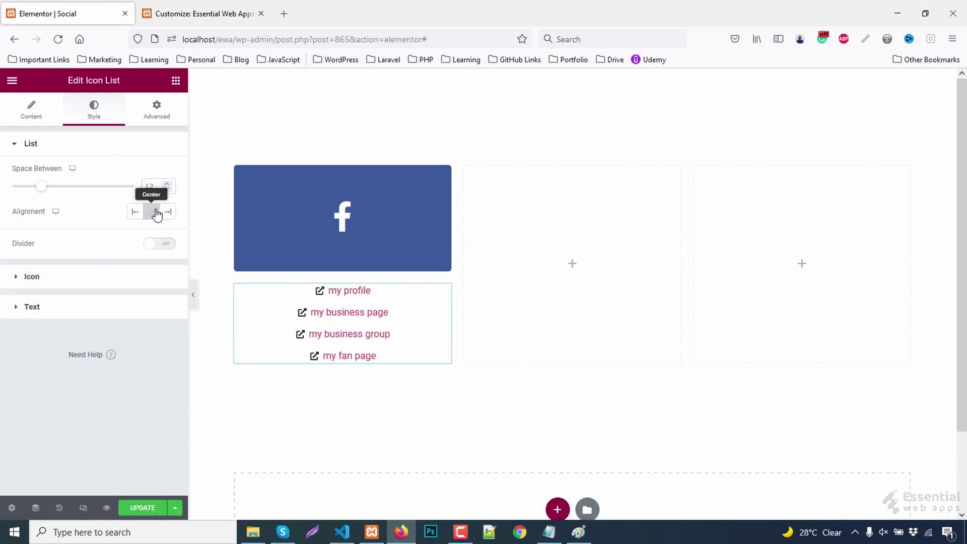
left_click(166, 244)
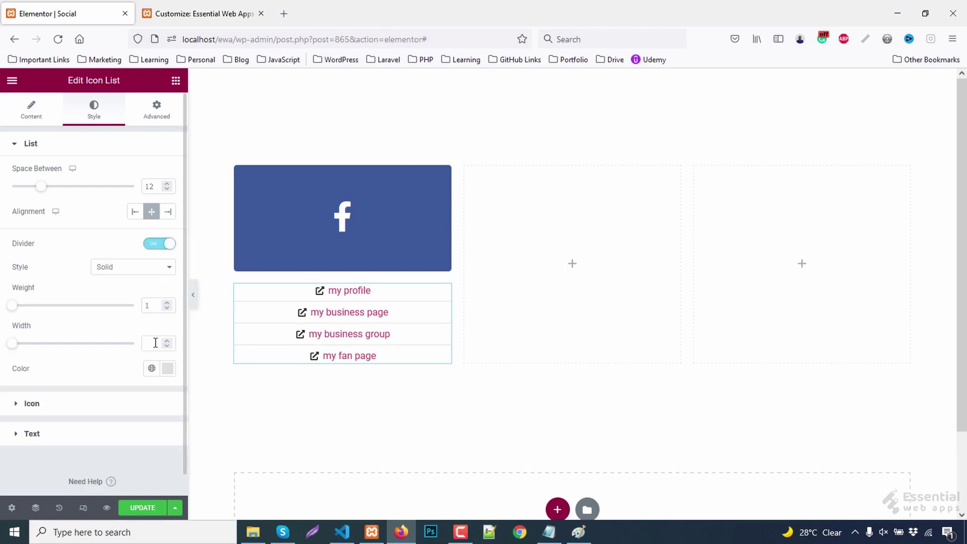
type("50")
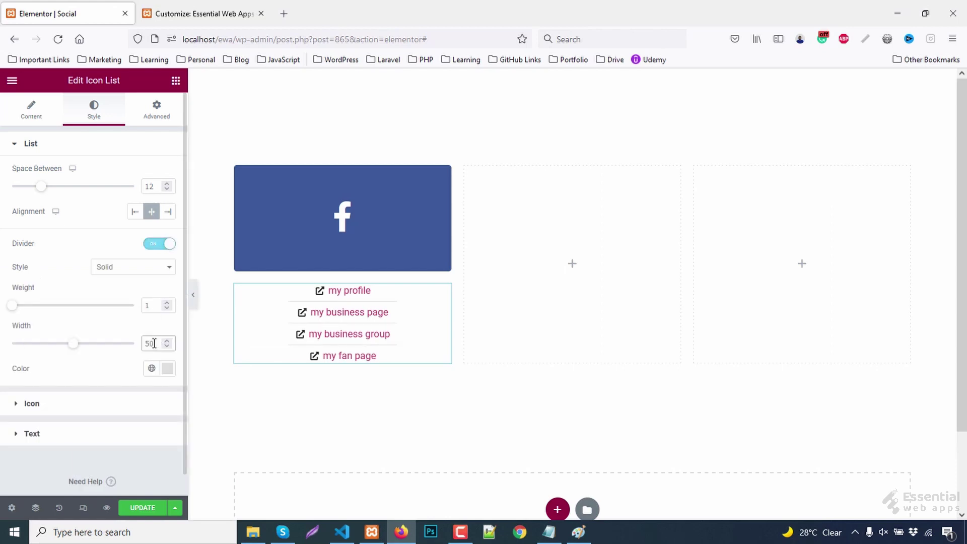
left_click(168, 368)
left_click(92, 339)
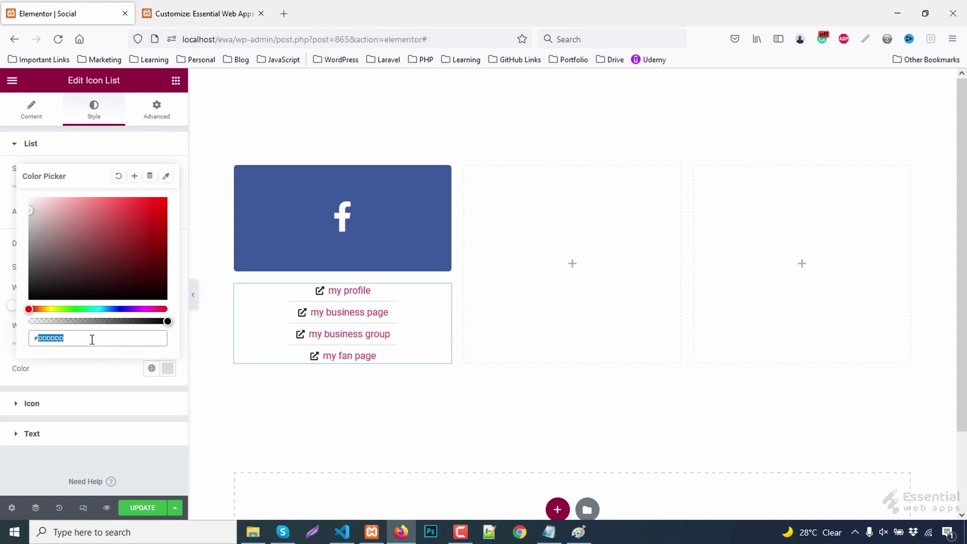
type("222")
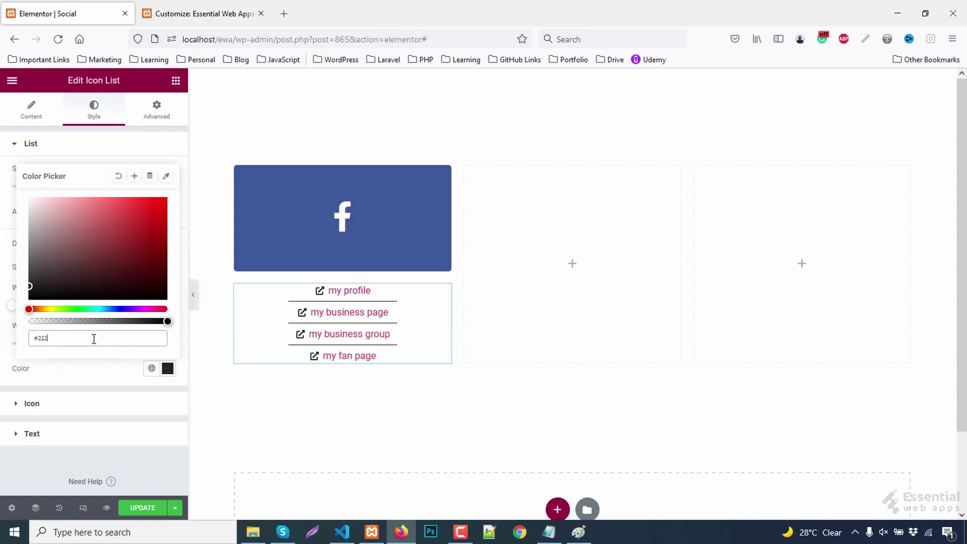
left_click(167, 368)
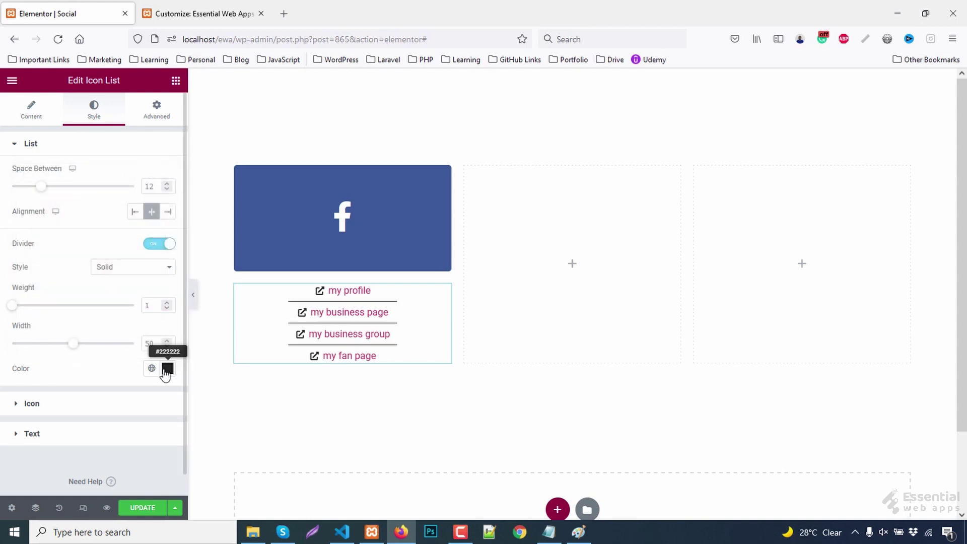
Step: Colour the icon list text #222
left_click(89, 436)
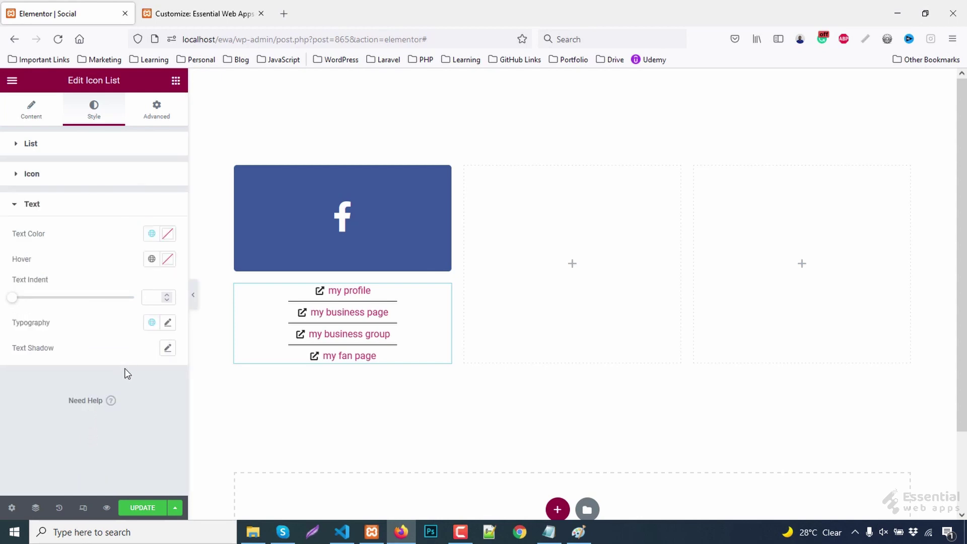
left_click(168, 234)
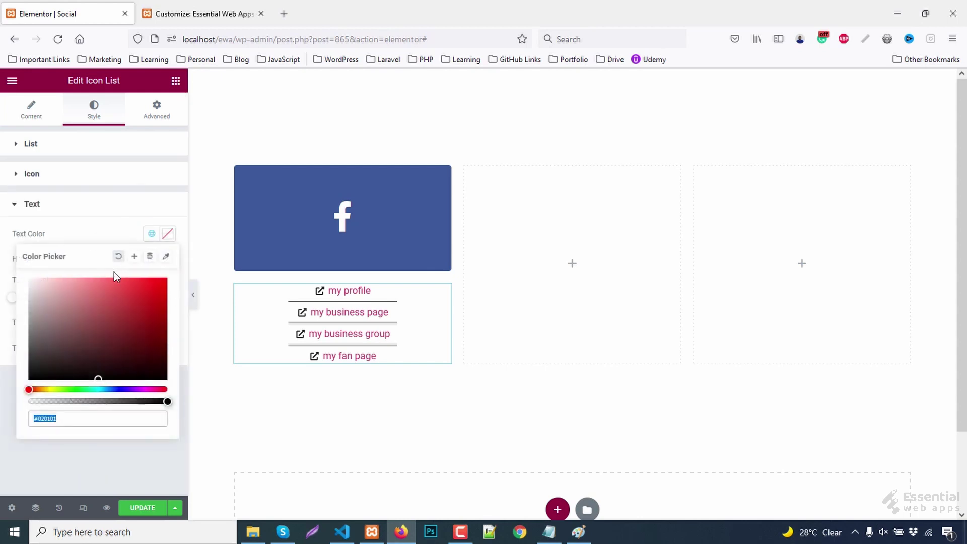
left_click(85, 323)
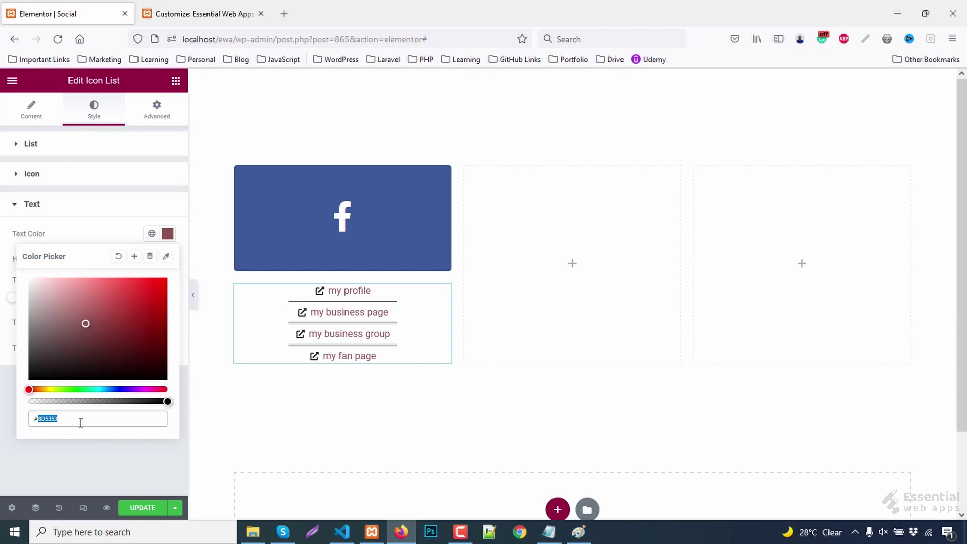
type("222")
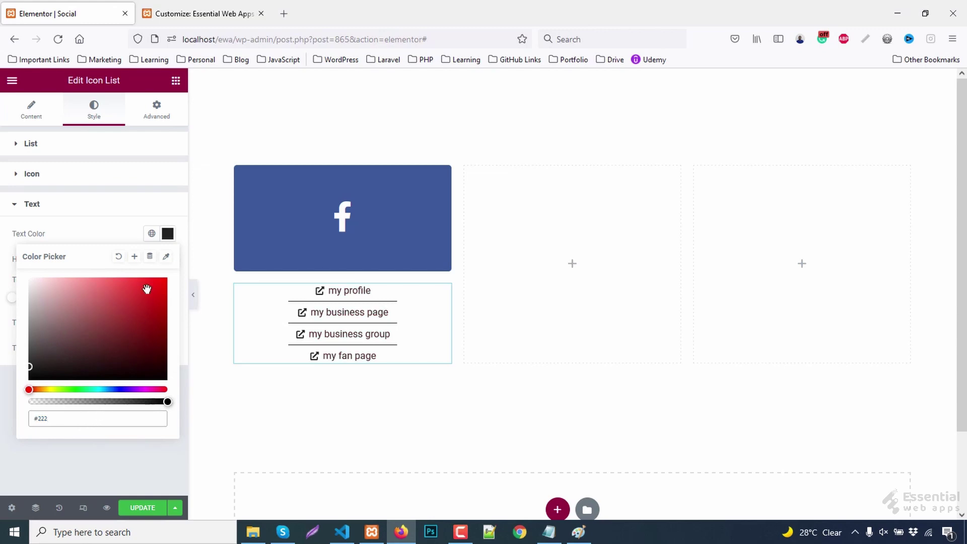
left_click(166, 236)
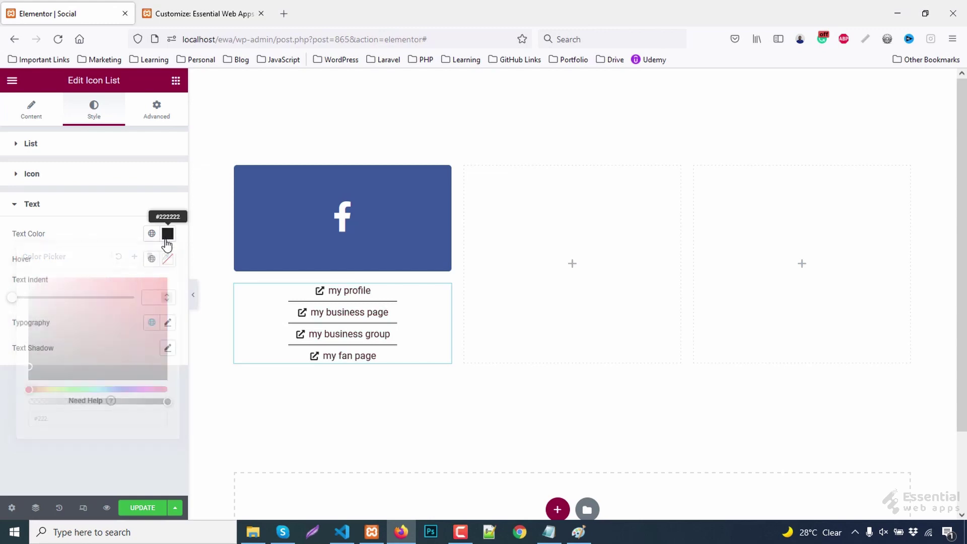
Step: Make the list text uppercase, then preview the page and restore the panel
left_click(166, 327)
scroll(100, 415, "down", 2)
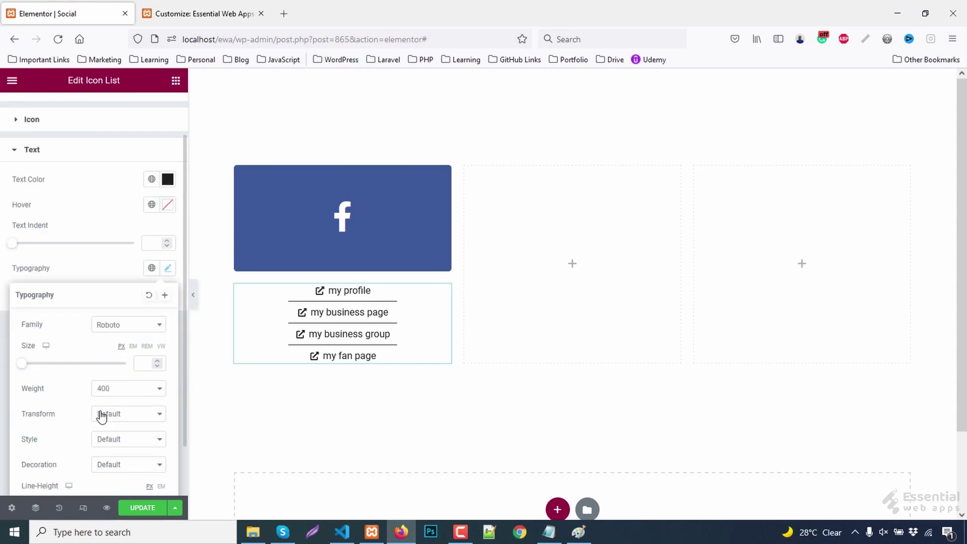
left_click(101, 416)
left_click(119, 443)
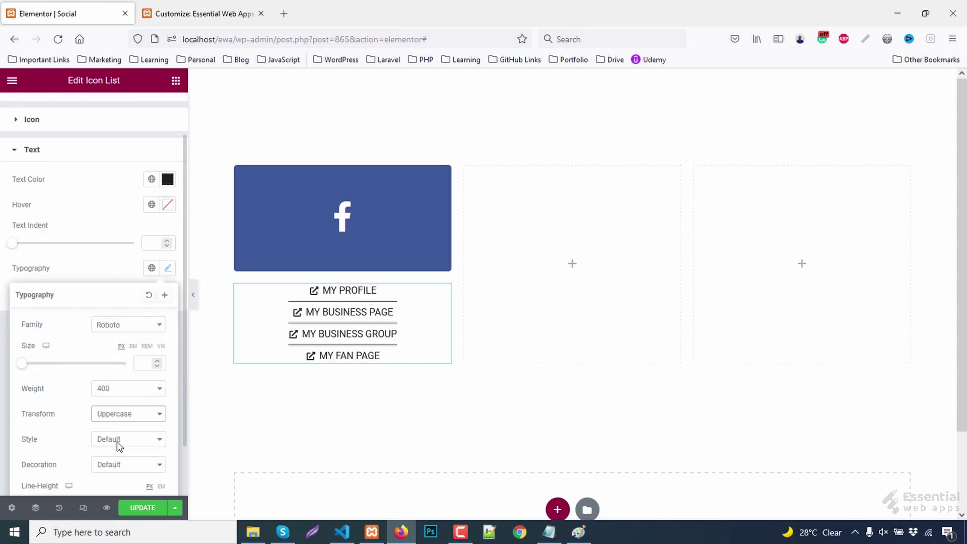
left_click(191, 302)
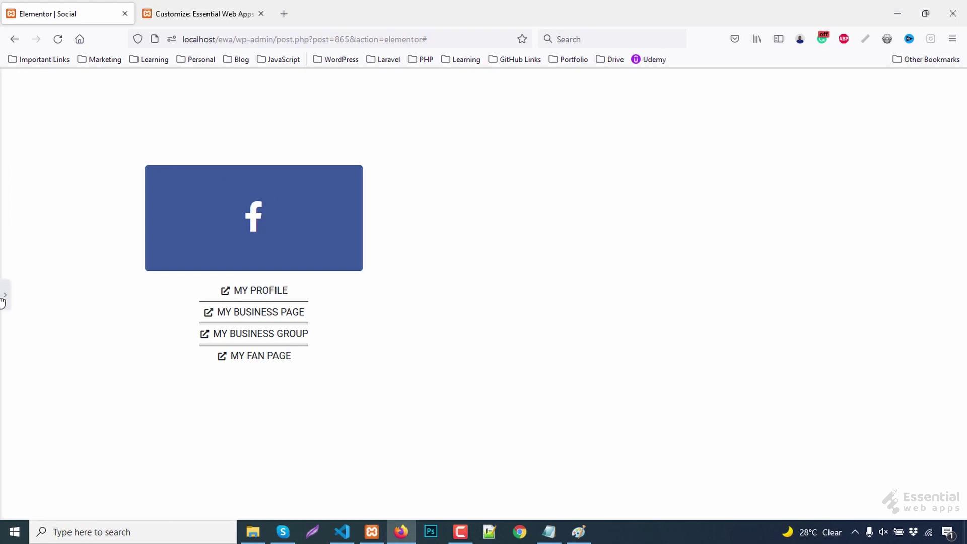
left_click(3, 298)
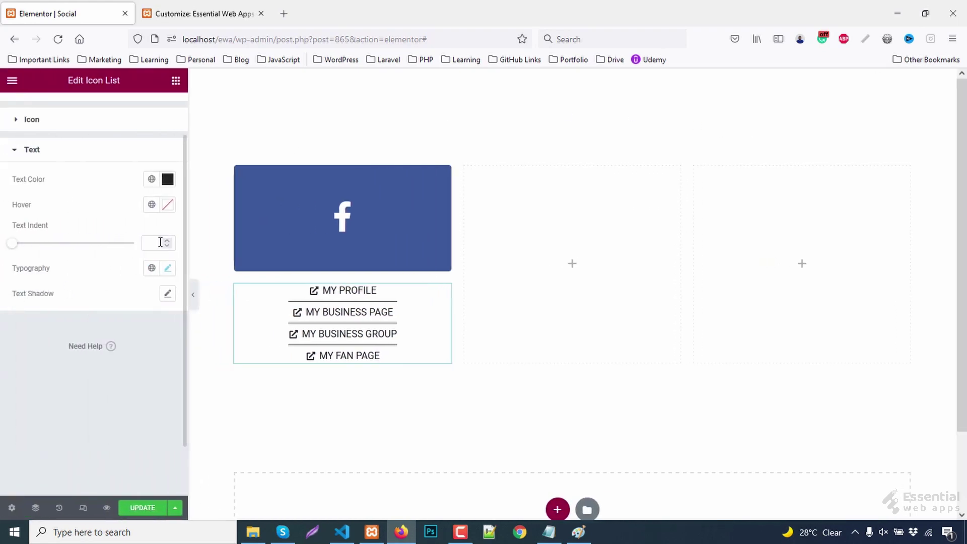
Step: Give the Facebook column the CSS class social-box
left_click(236, 168)
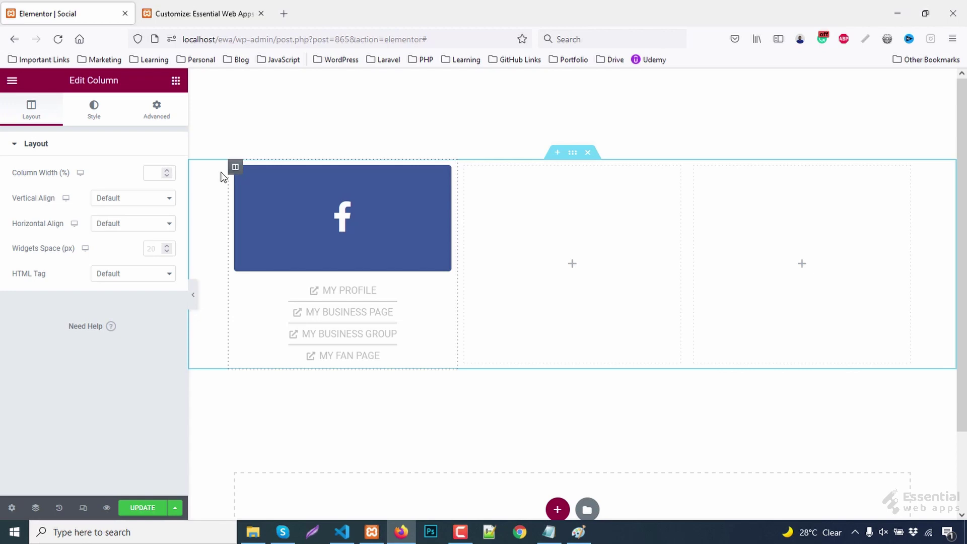
left_click(156, 110)
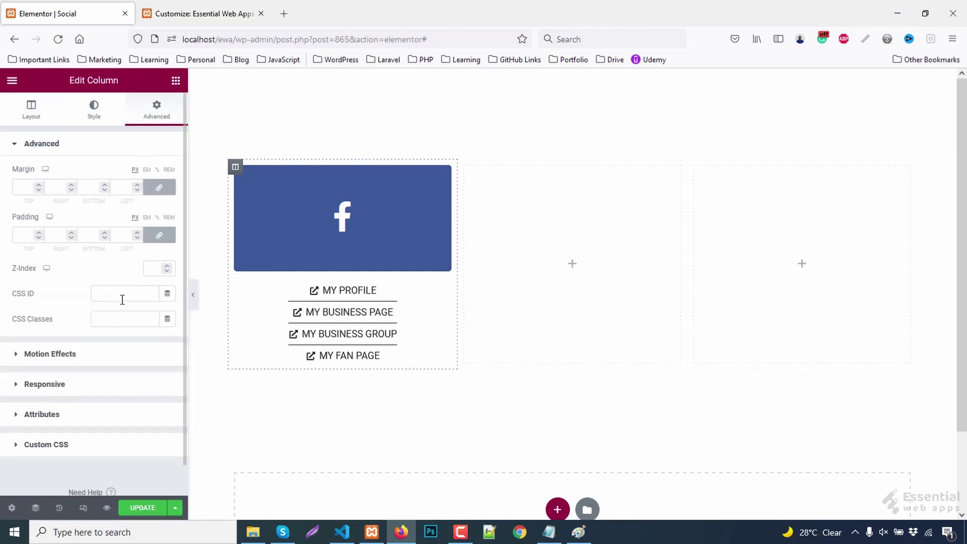
left_click(122, 318)
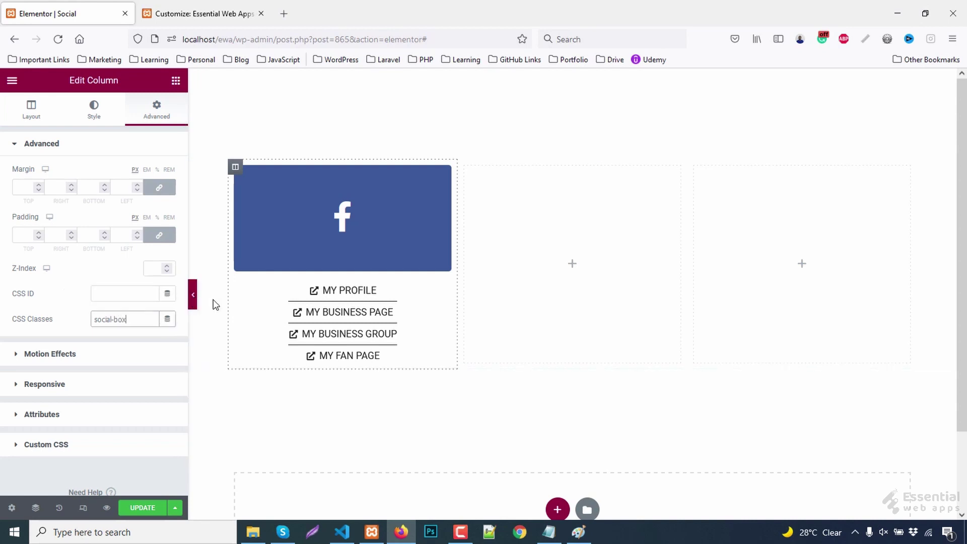
Step: Give the icon list the CSS class social-box__list and preview the page
left_click(443, 291)
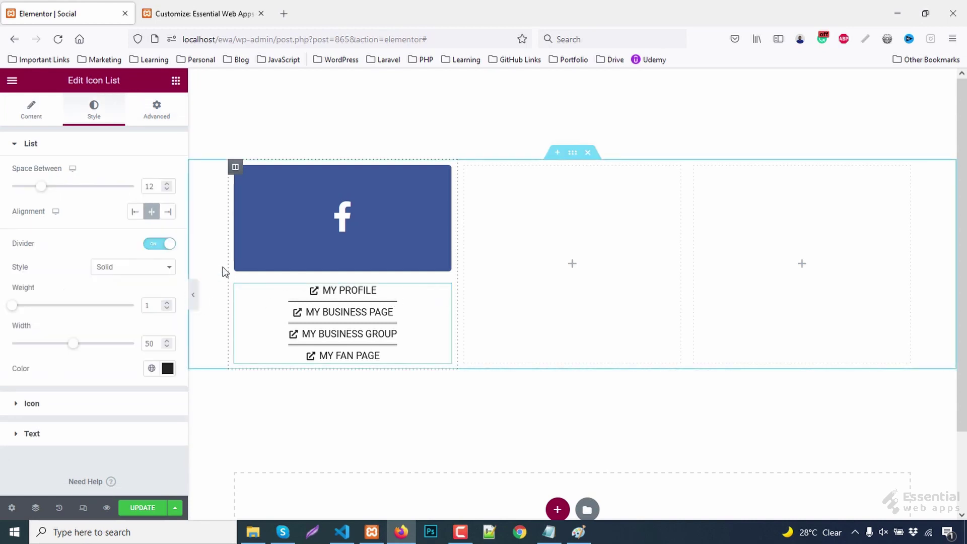
left_click(156, 112)
left_click(118, 328)
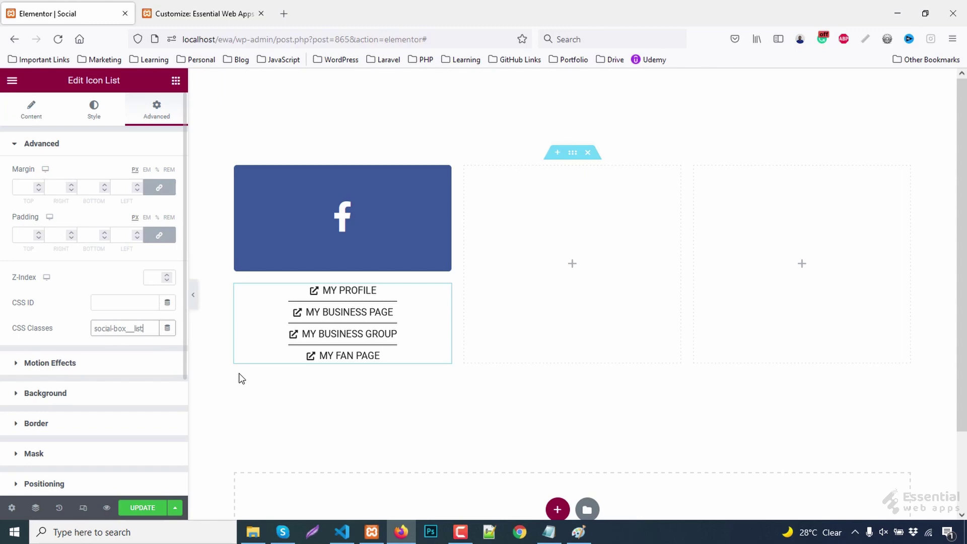
left_click(193, 295)
Step: Inspect the MY PROFILE link and select the icon list widget's element
right_click(253, 292)
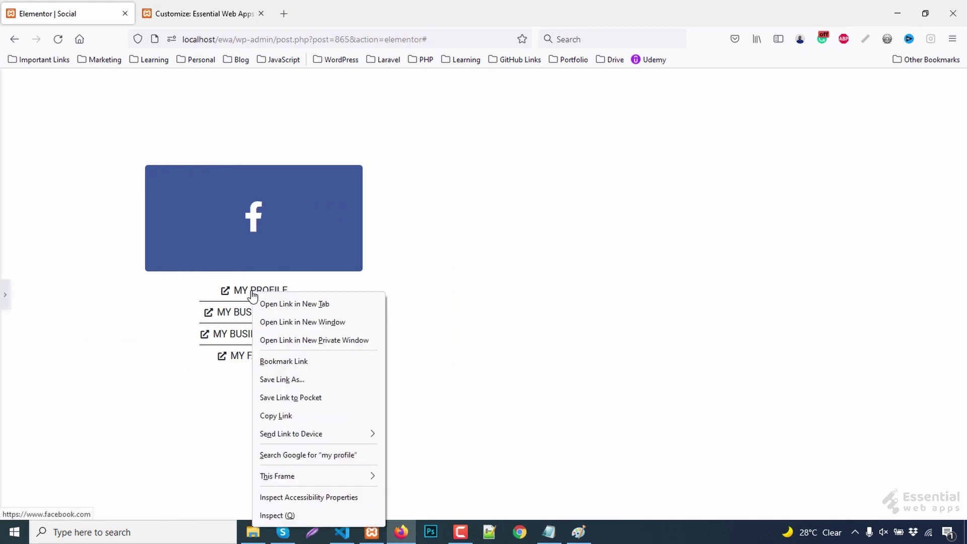
left_click(319, 514)
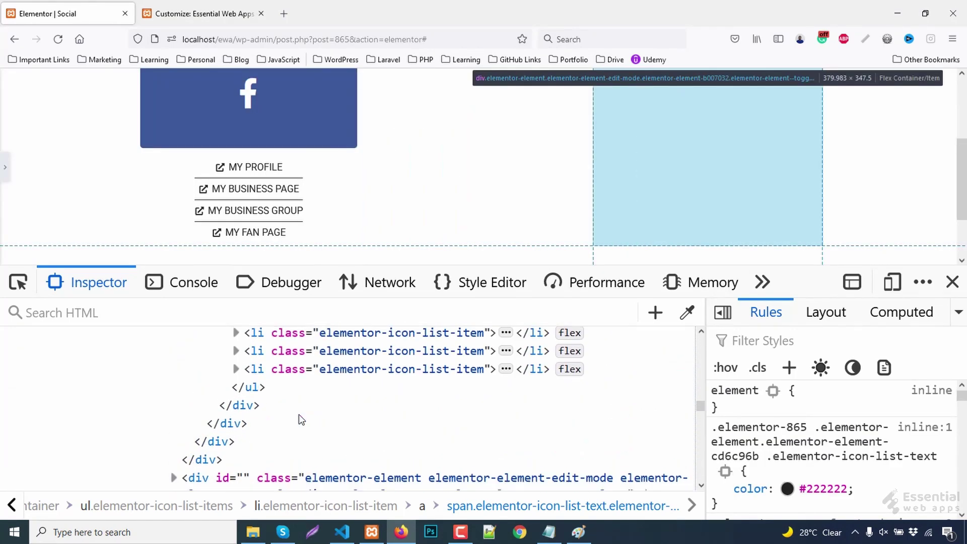
scroll(298, 414, "up", 5)
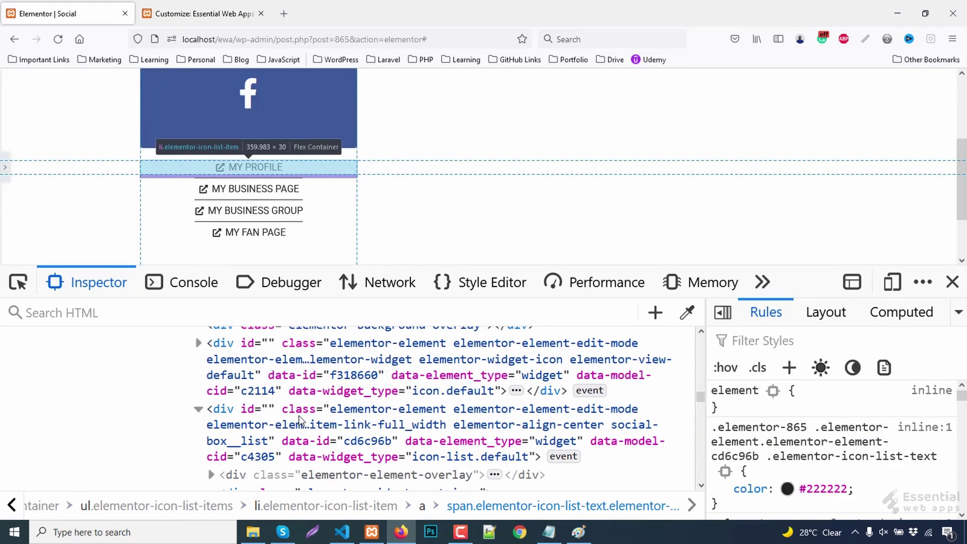
left_click(250, 441)
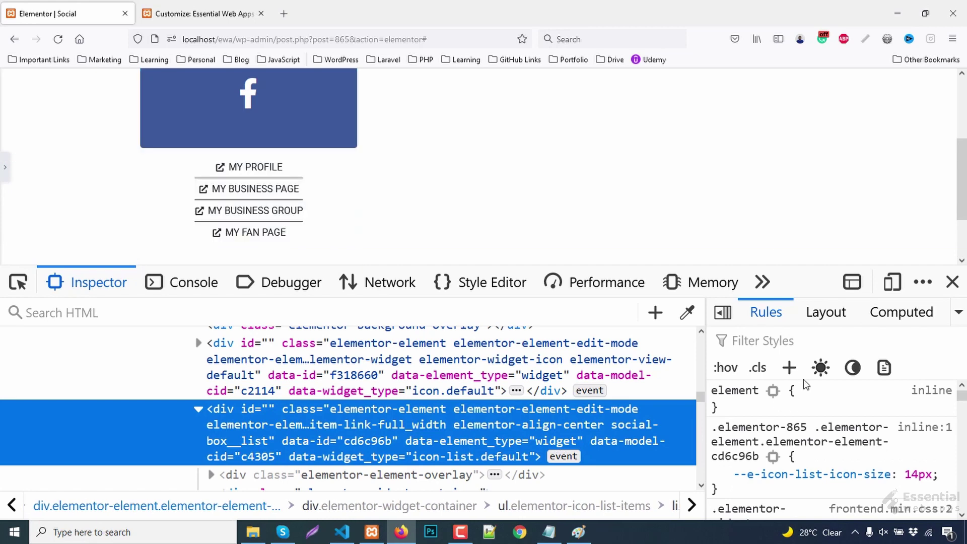
Step: Add a .social-box__list rule with visibility: hidden
left_click(788, 367)
key("BackSpace")
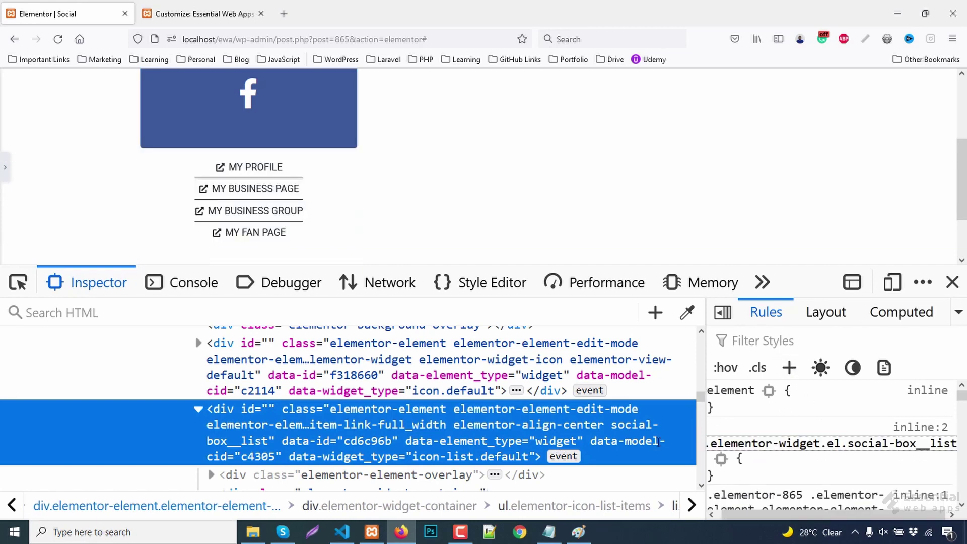
key("BackSpace")
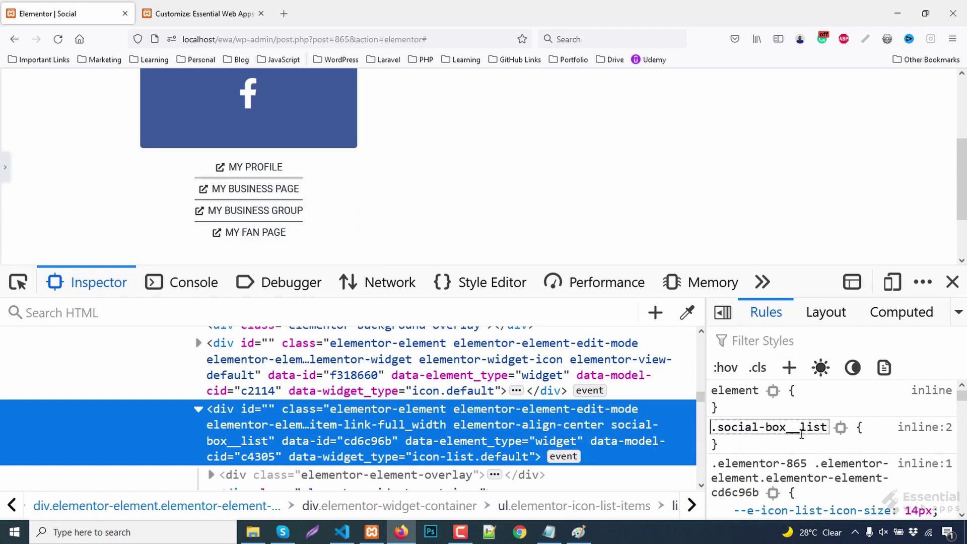
triple_click(799, 434)
left_click(797, 433)
key("Return")
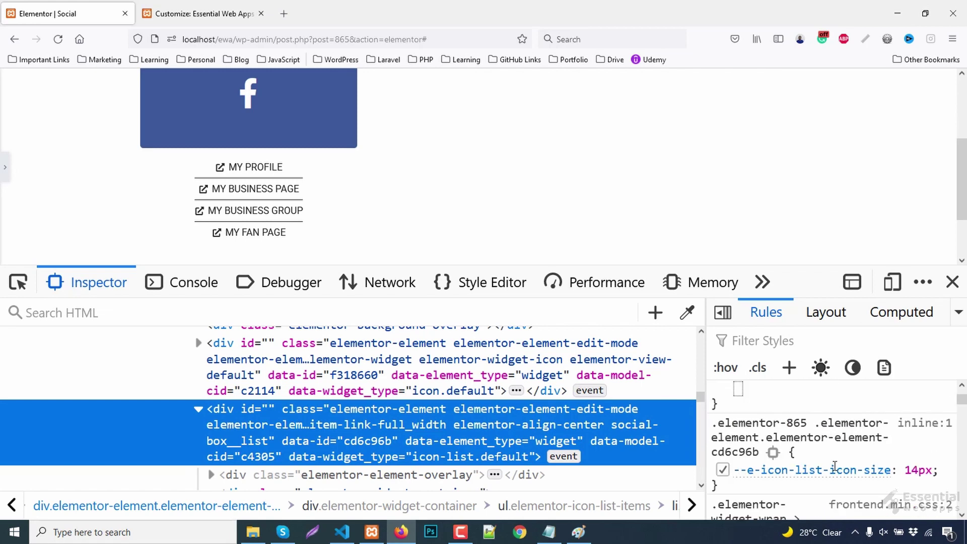
scroll(841, 466, "up", 2)
type("visibility")
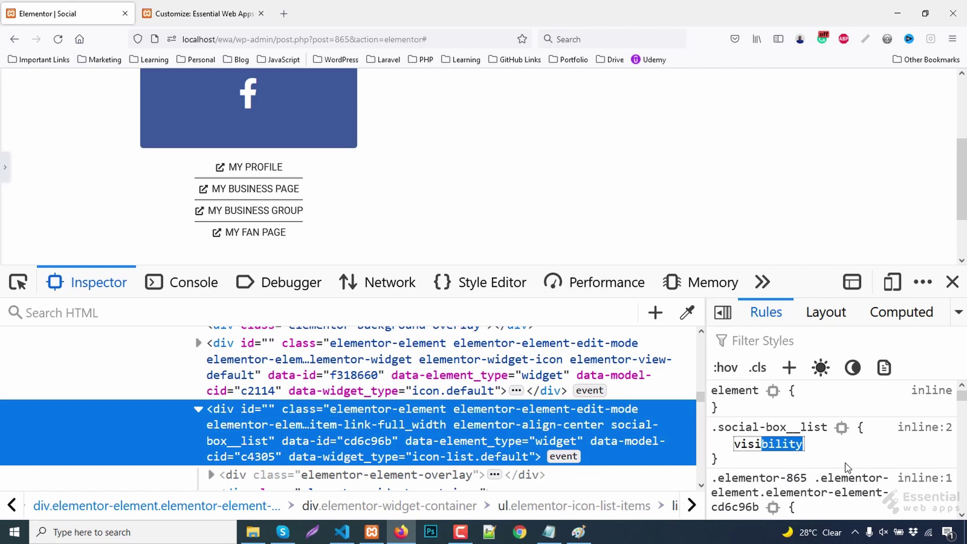
key("Tab")
type("hi")
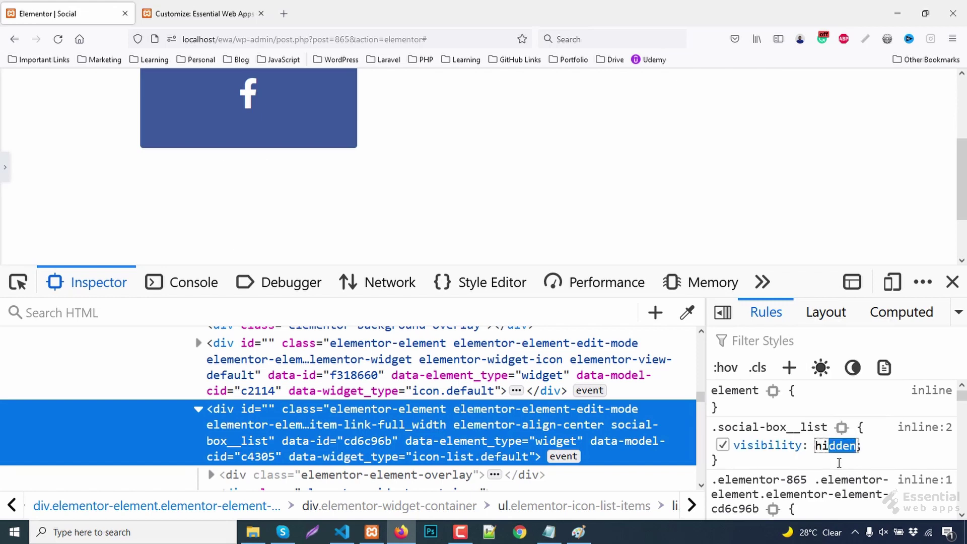
scroll(252, 429, "up", 3)
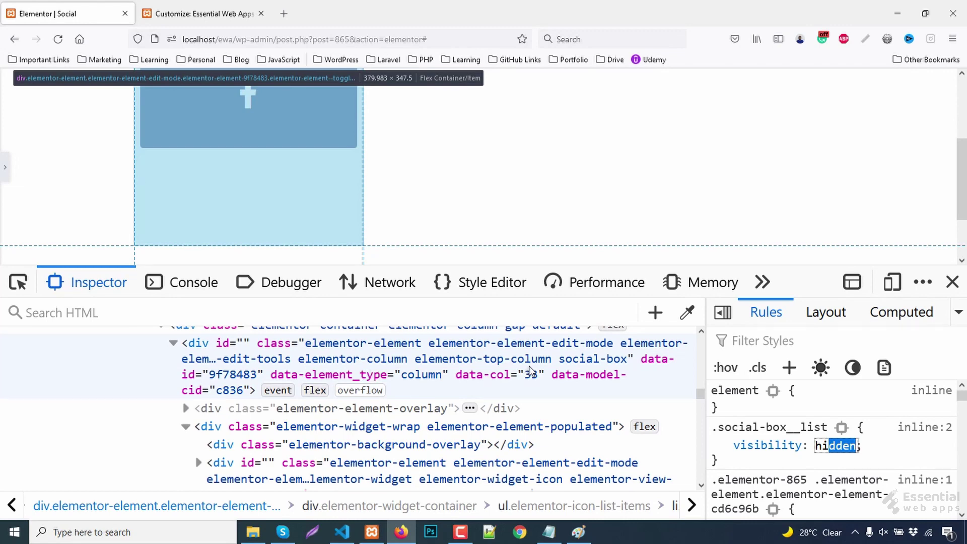
Step: On the column element, add a .social-box:hover .social-box__list rule with visibility: visible
left_click(195, 349)
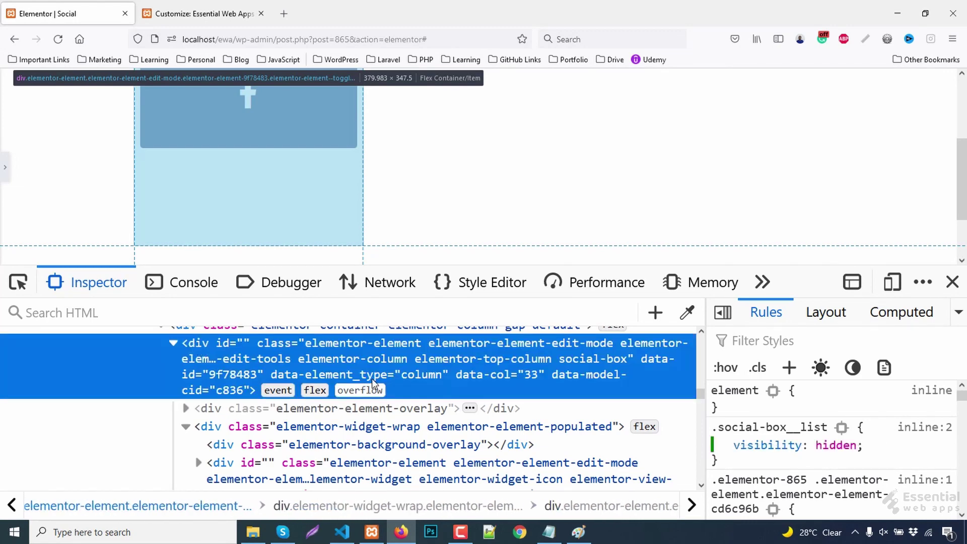
left_click(800, 372)
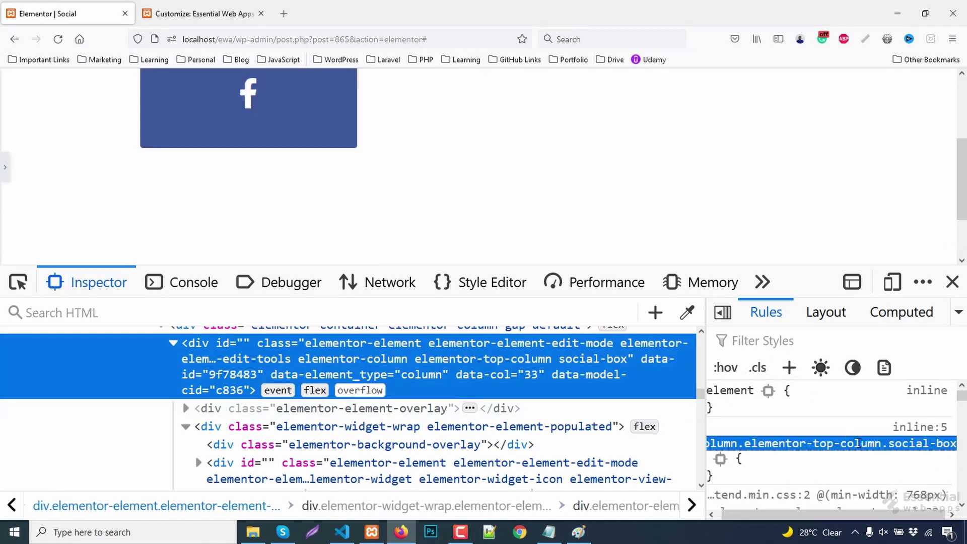
left_click(862, 443)
left_click_drag(880, 443, 653, 438)
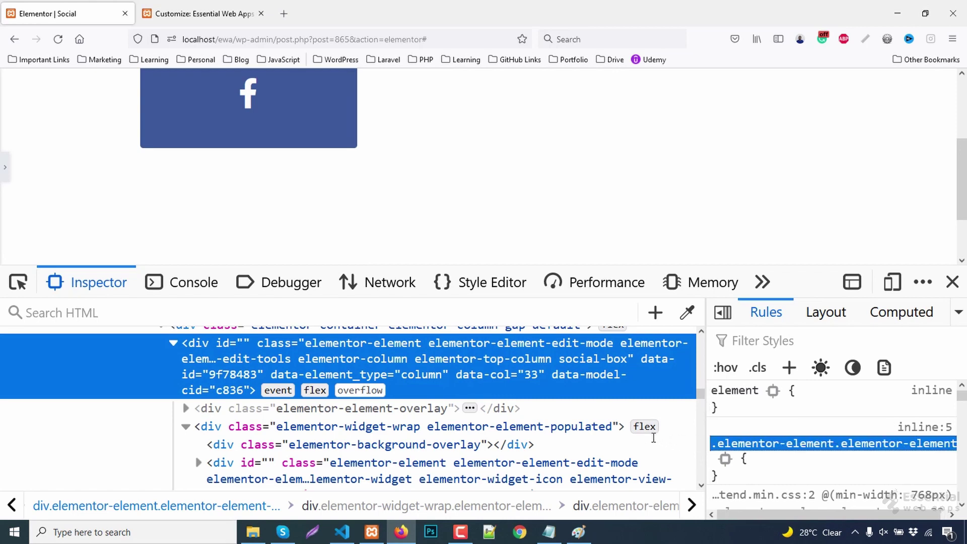
type(".social-box")
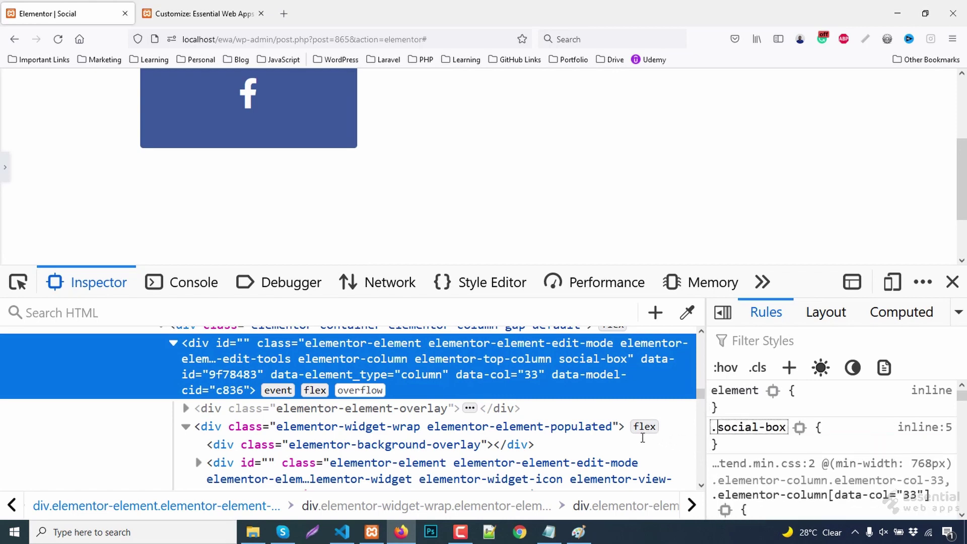
type(":hover .social-box__list")
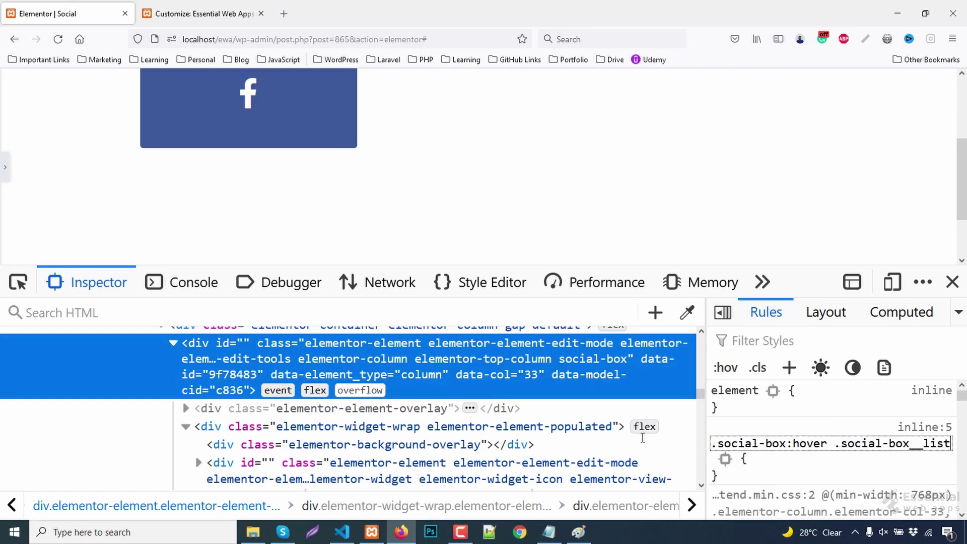
key("Return")
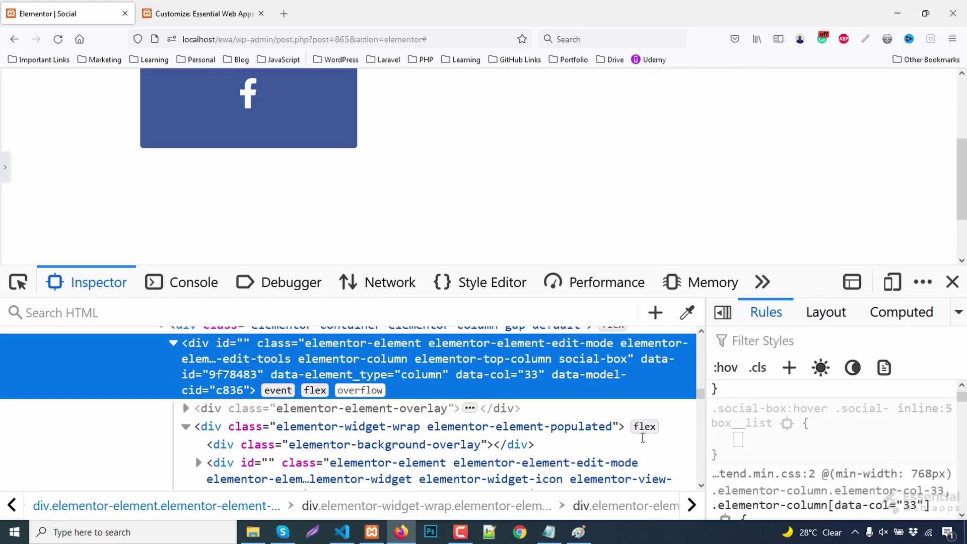
type("visibility")
key("Tab")
type("vis")
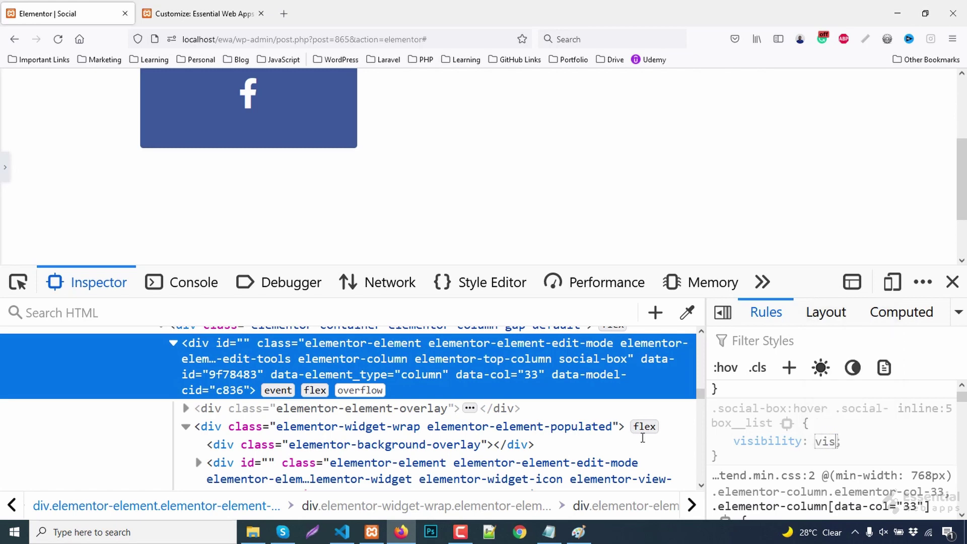
Step: Commit the visible value and close the developer tools
key("Return")
left_click(952, 282)
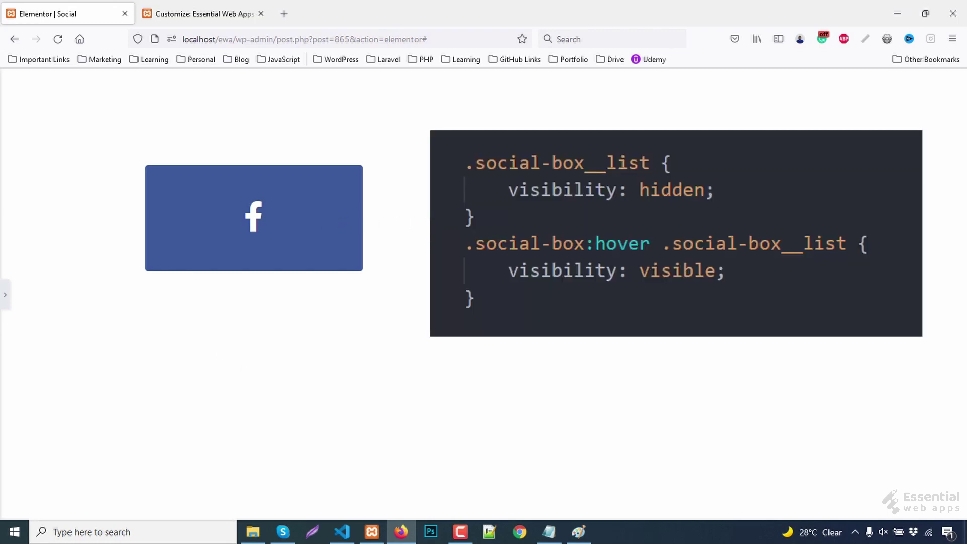
Step: Reopen the Inspector and scroll the markup to the Facebook icon widget's wrapper
right_click(324, 219)
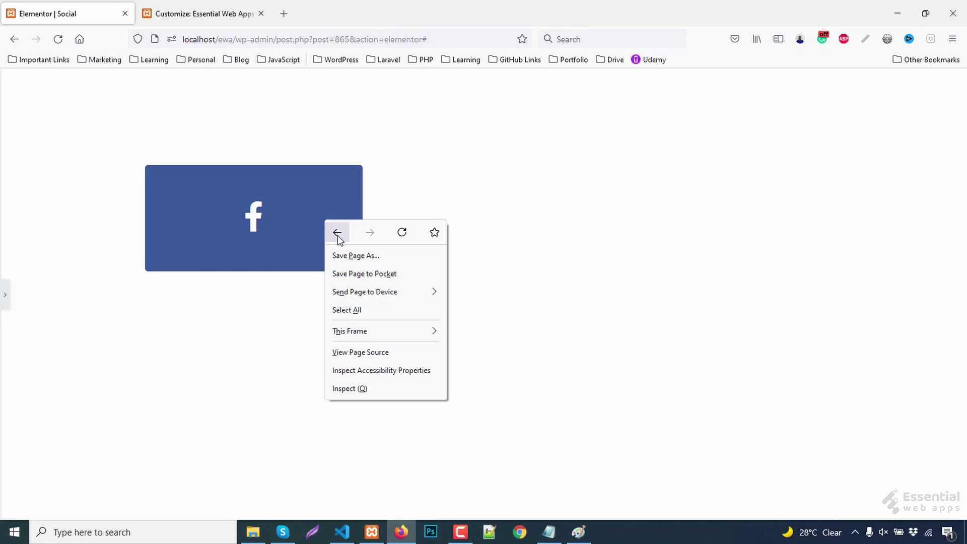
left_click(393, 388)
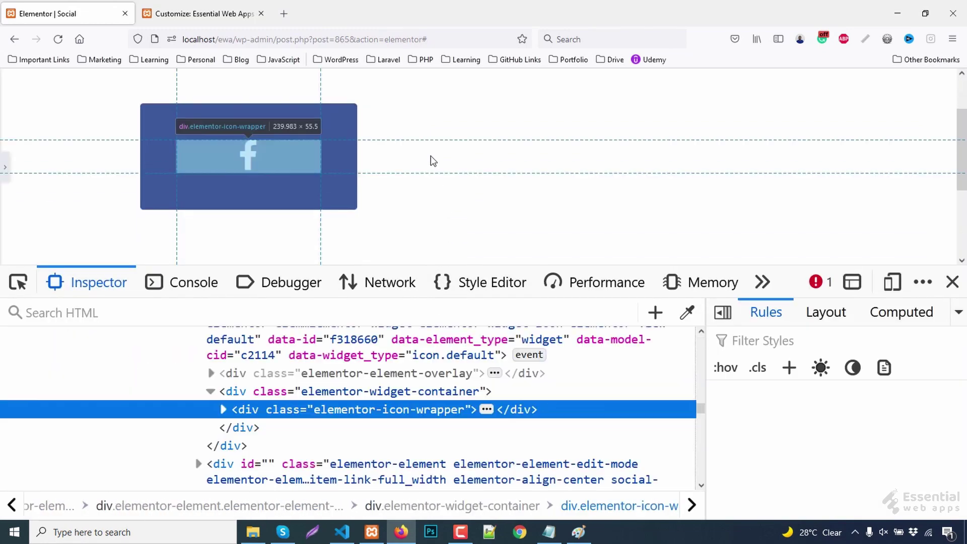
scroll(432, 161, "down", 2)
scroll(297, 408, "up", 3)
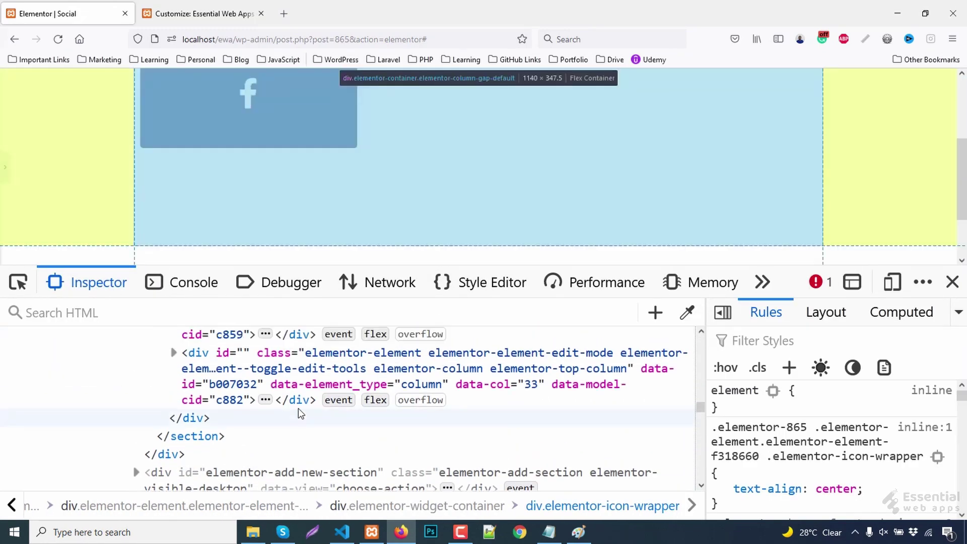
scroll(298, 408, "up", 3)
scroll(297, 410, "up", 3)
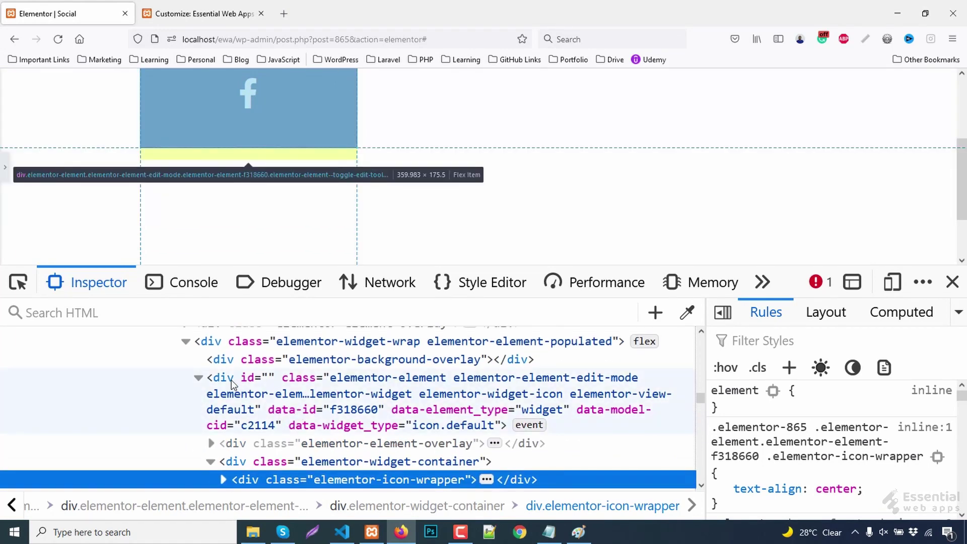
Step: Add opacity: 0 and transition: .3s to the .social-box__list rule beside visibility: hidden
scroll(229, 430, "up", 2)
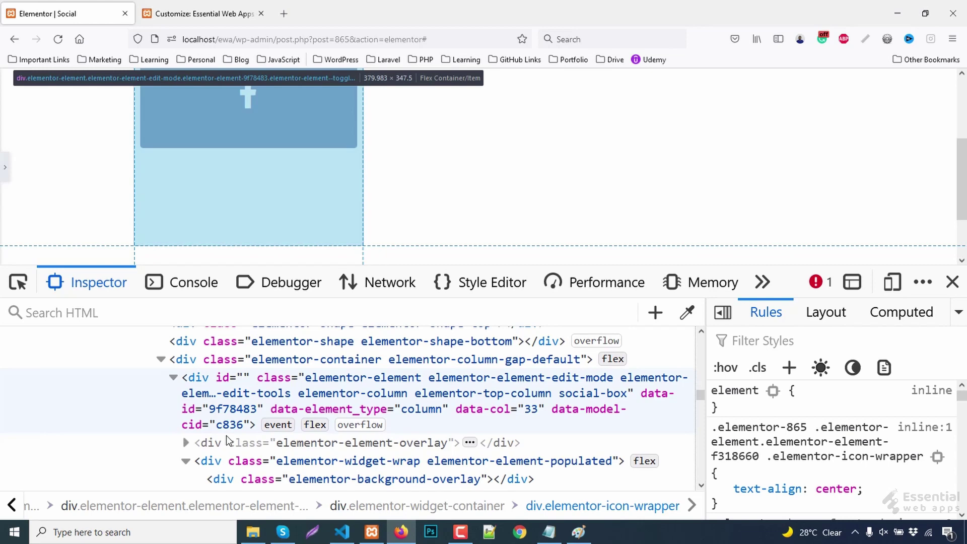
scroll(221, 434, "down", 5)
left_click(217, 436)
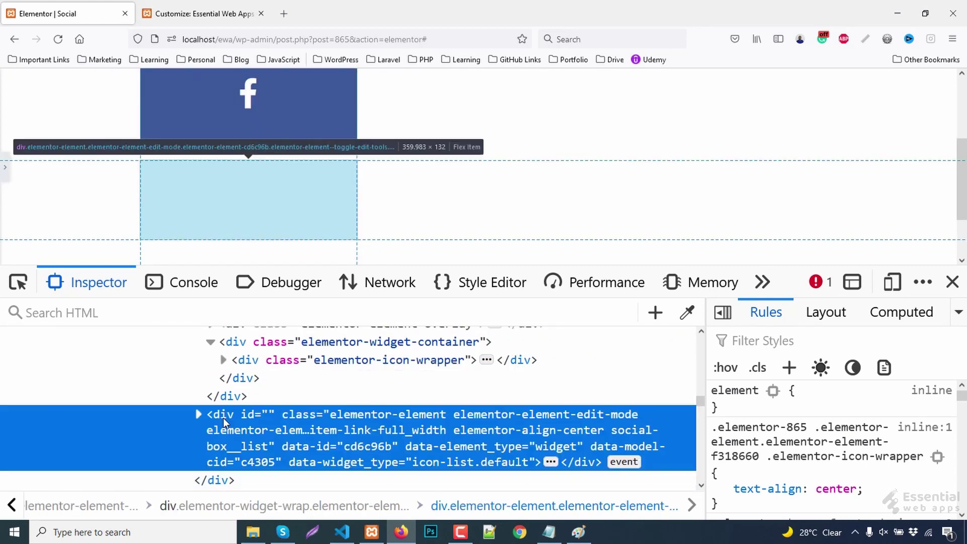
scroll(871, 431, "down", 2)
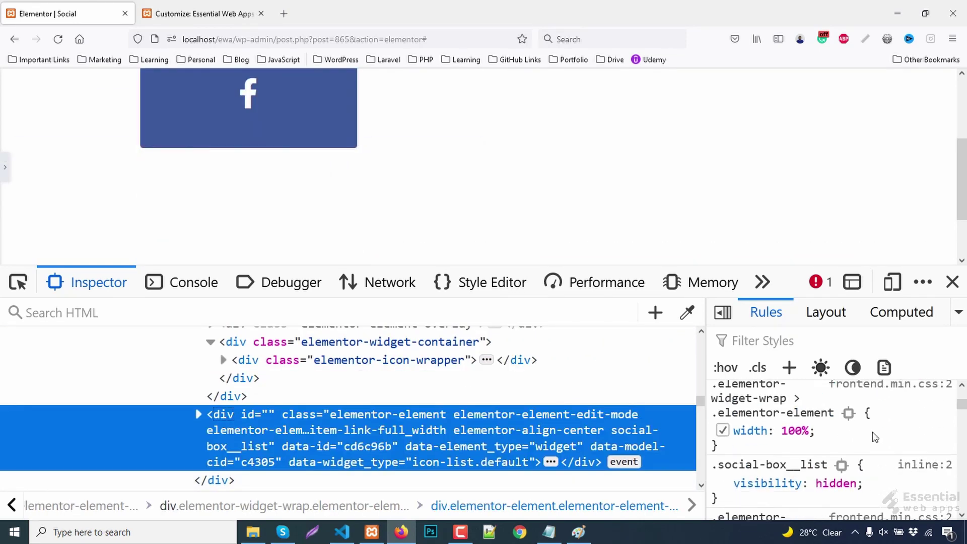
left_click(784, 429)
type("opacity")
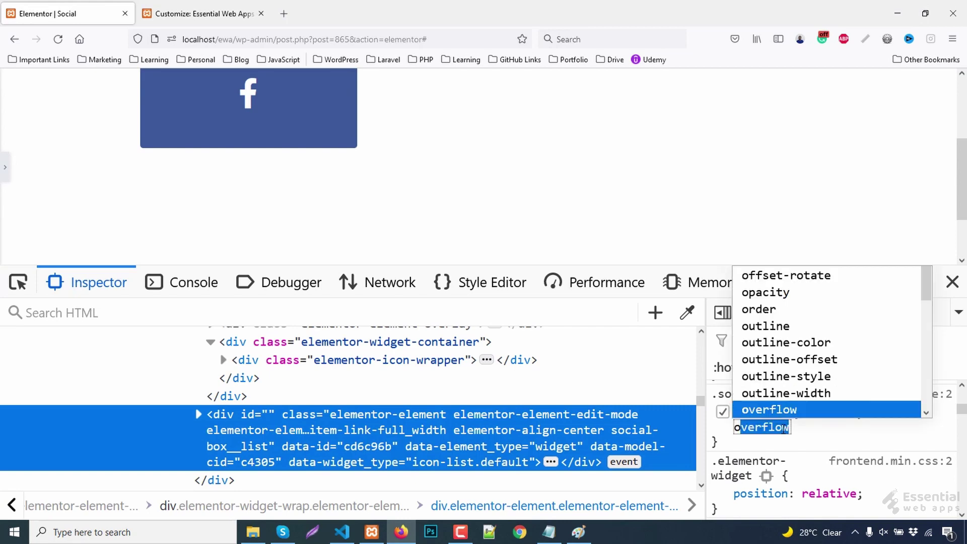
key("Tab")
type("0")
key("Return")
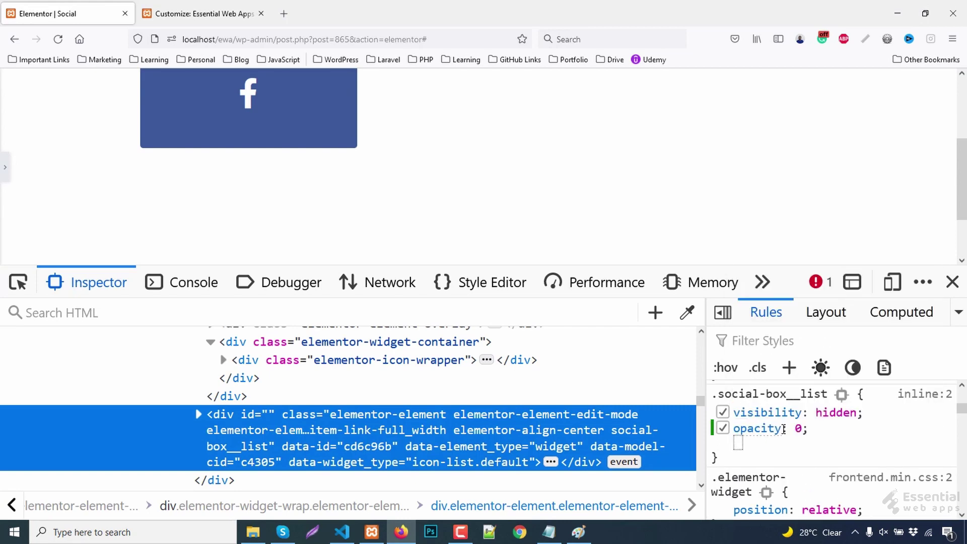
type("transition")
key("Tab")
type(".3")
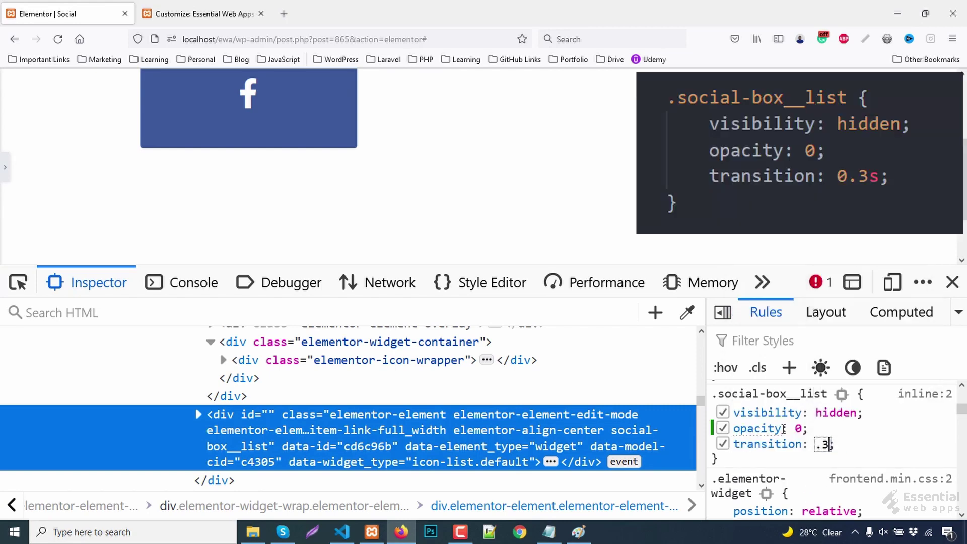
type("s")
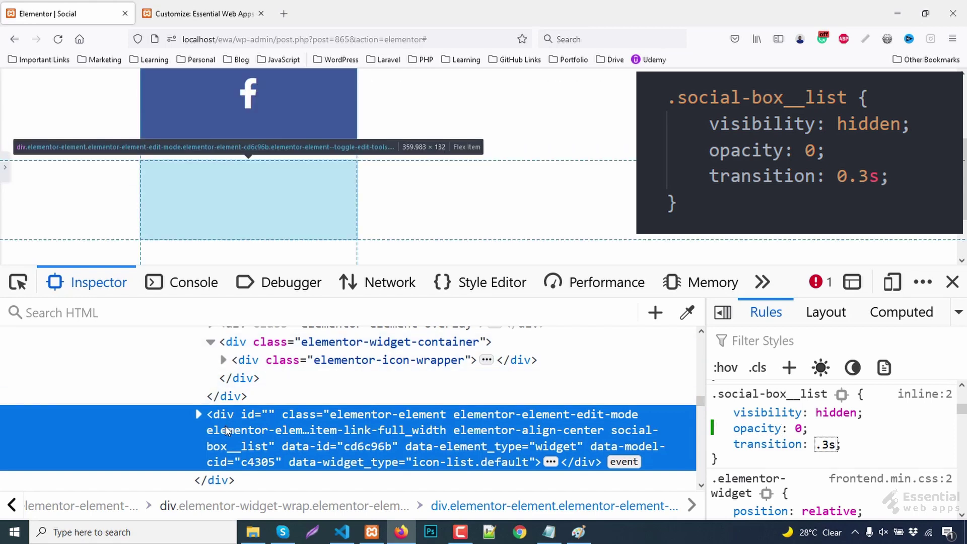
scroll(223, 433, "up", 2)
scroll(223, 433, "up", 2)
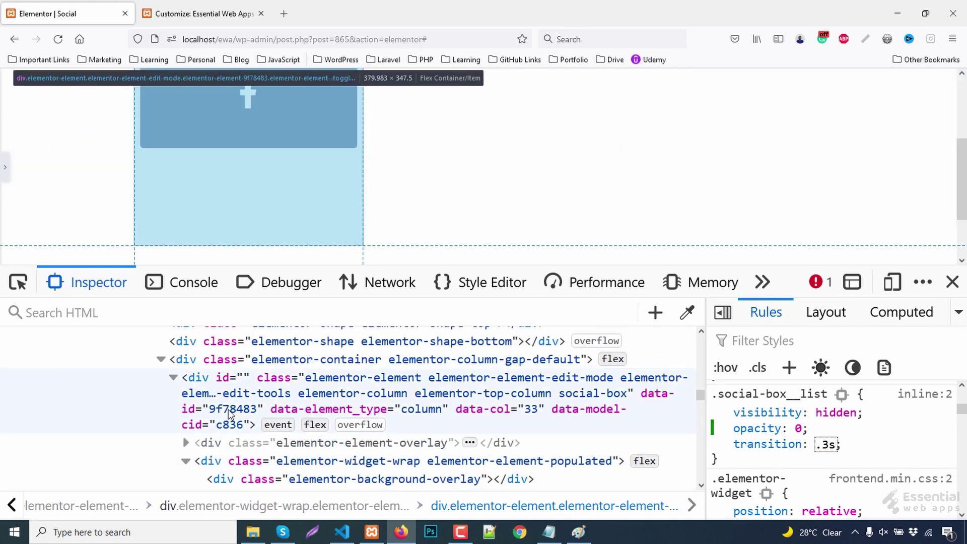
Step: Force :hover on the Facebook column and add opacity: 1 to the .social-box:hover .social-box__list rule
right_click(201, 380)
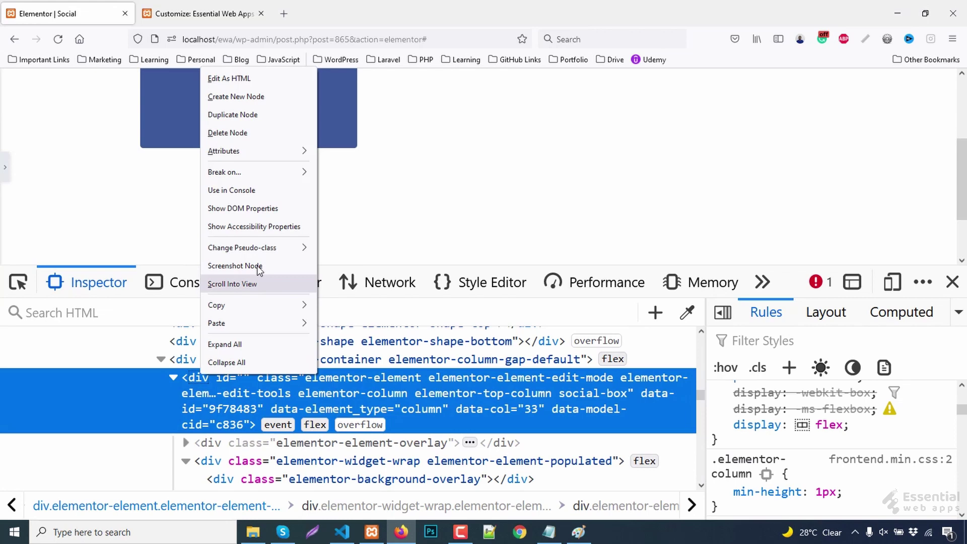
mouse_move(262, 247)
left_click(341, 251)
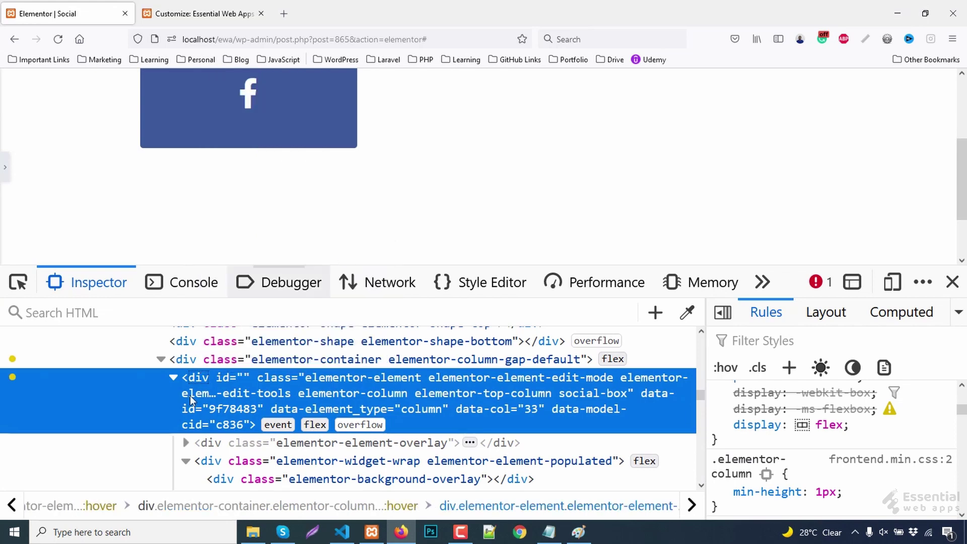
scroll(234, 399, "down", 4)
scroll(234, 399, "down", 5)
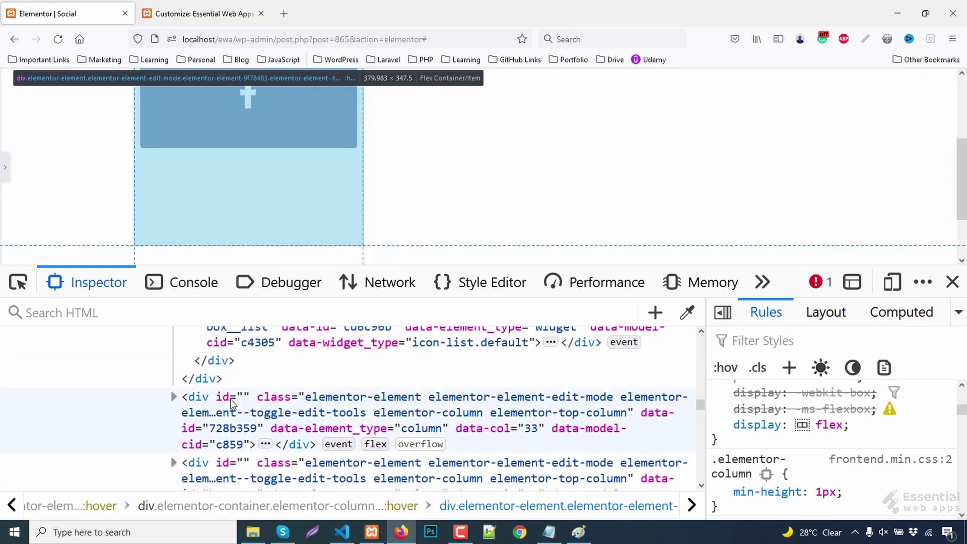
scroll(201, 397, "up", 3)
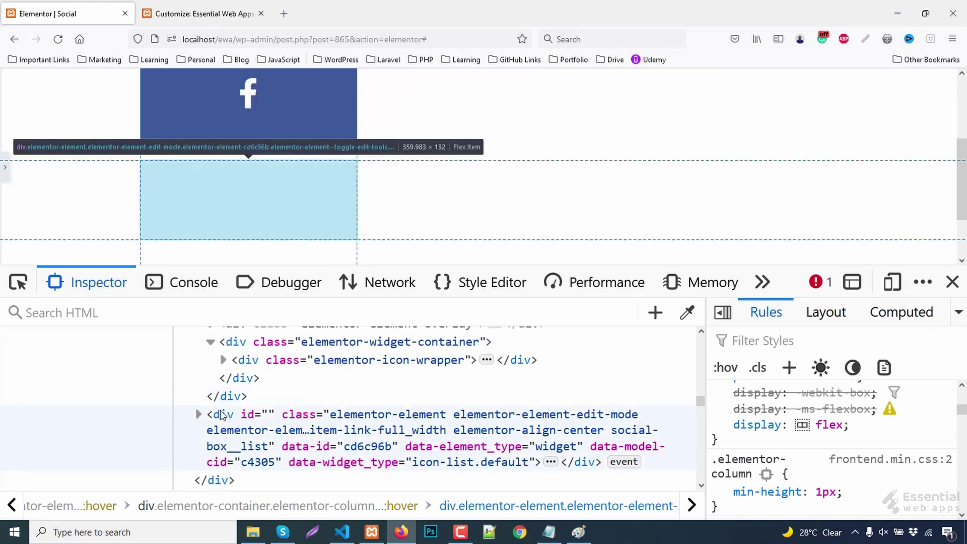
left_click(242, 428)
left_click(880, 480)
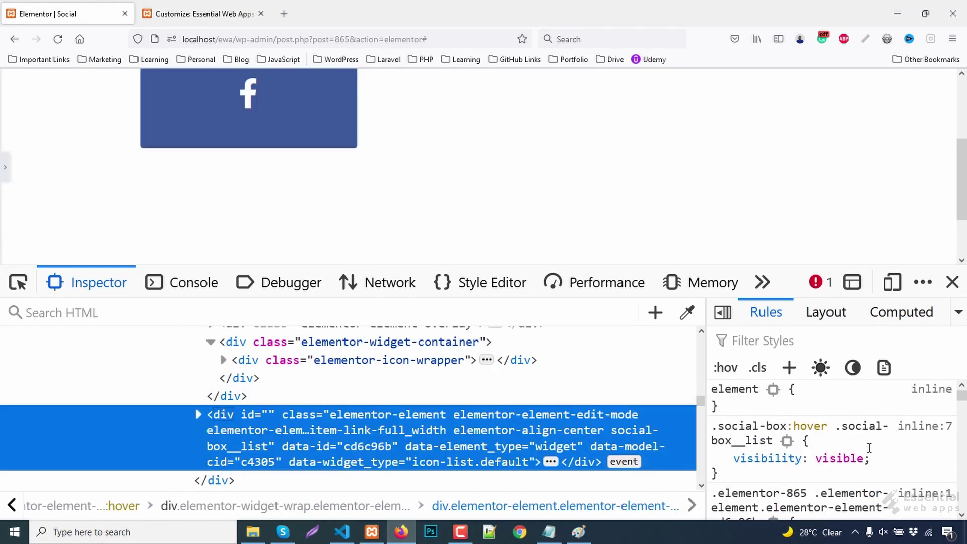
left_click(784, 474)
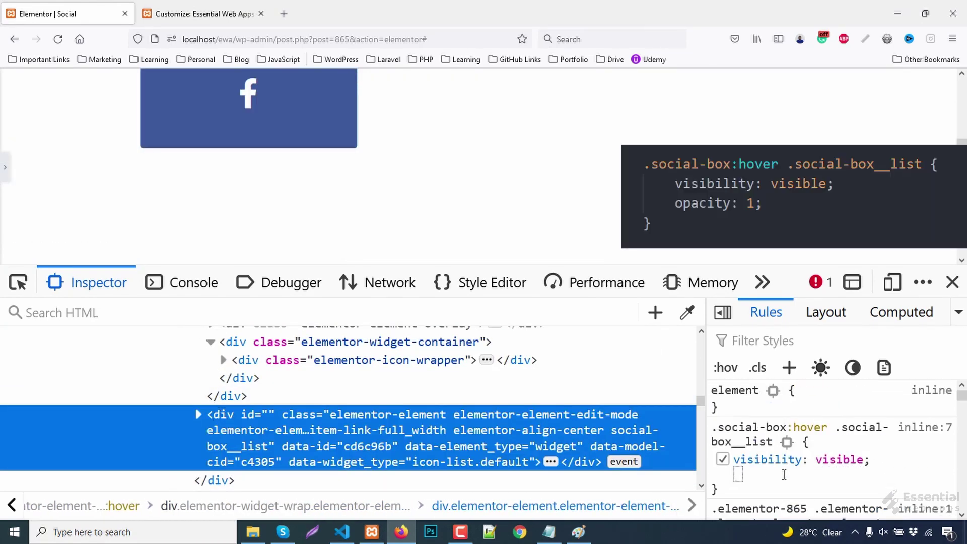
type("opacity: 1;")
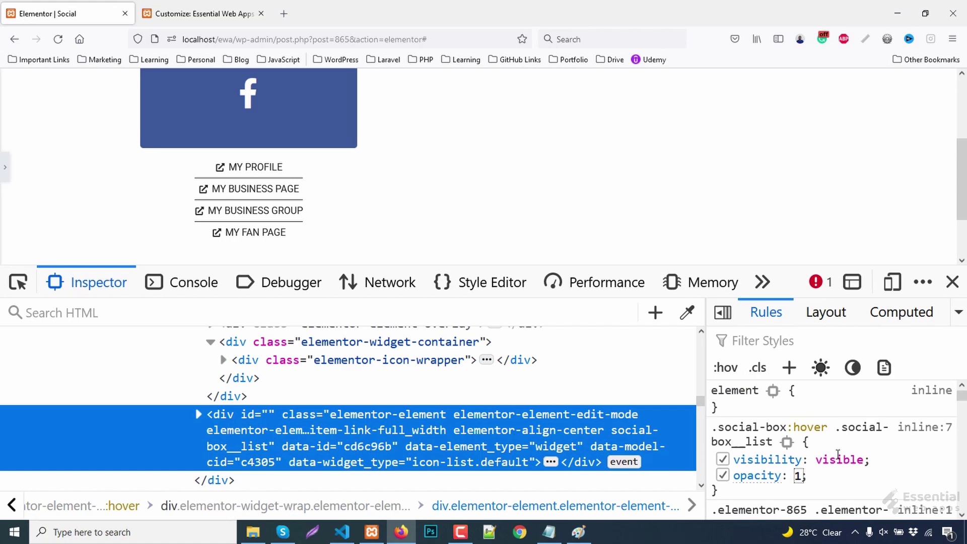
Step: Clear the forced :hover state and close the developer tools to preview the links fading in
scroll(234, 412, "up", 2)
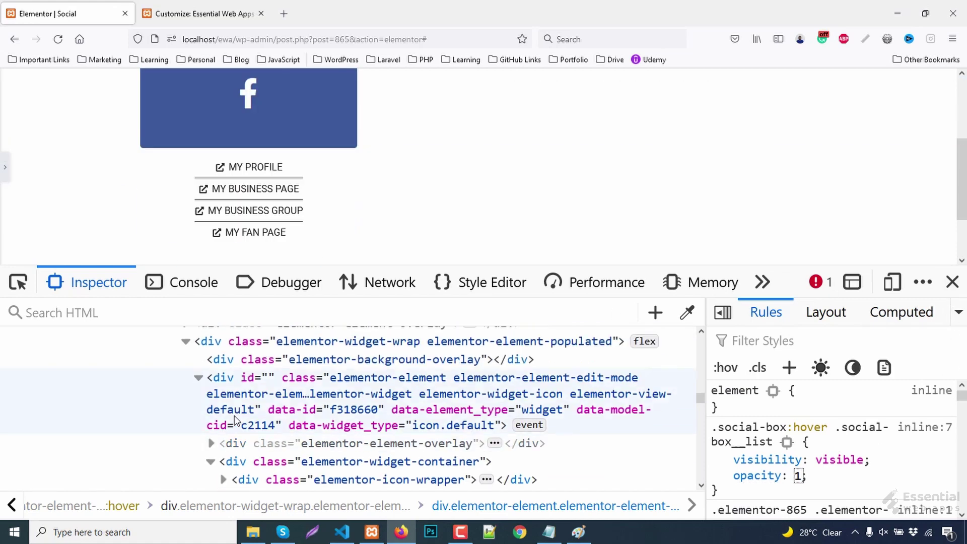
scroll(234, 417, "up", 2)
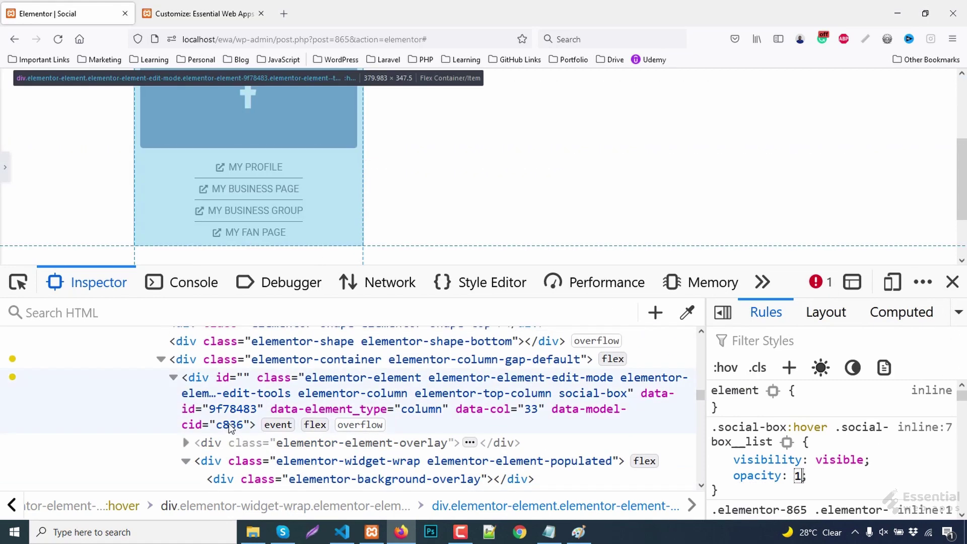
right_click(203, 380)
mouse_move(292, 252)
left_click(335, 256)
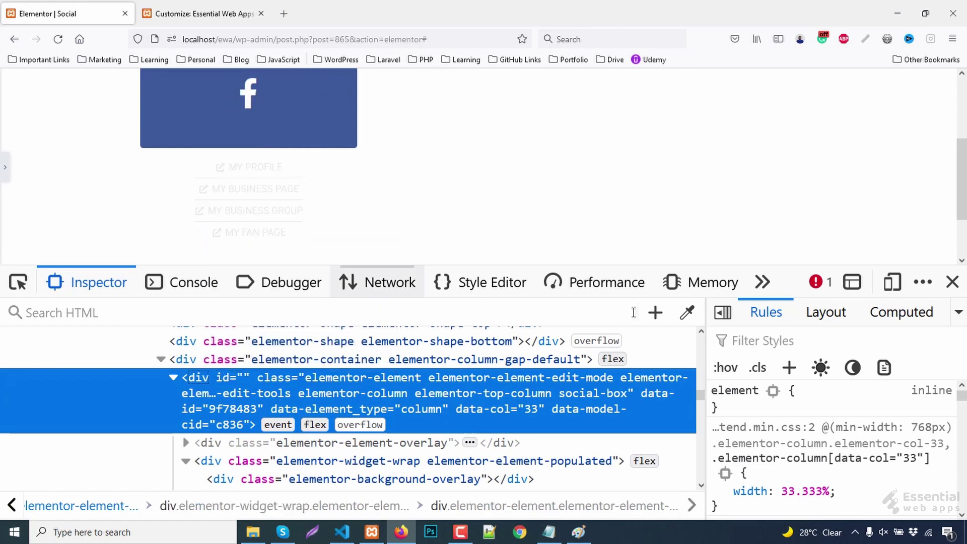
left_click(952, 281)
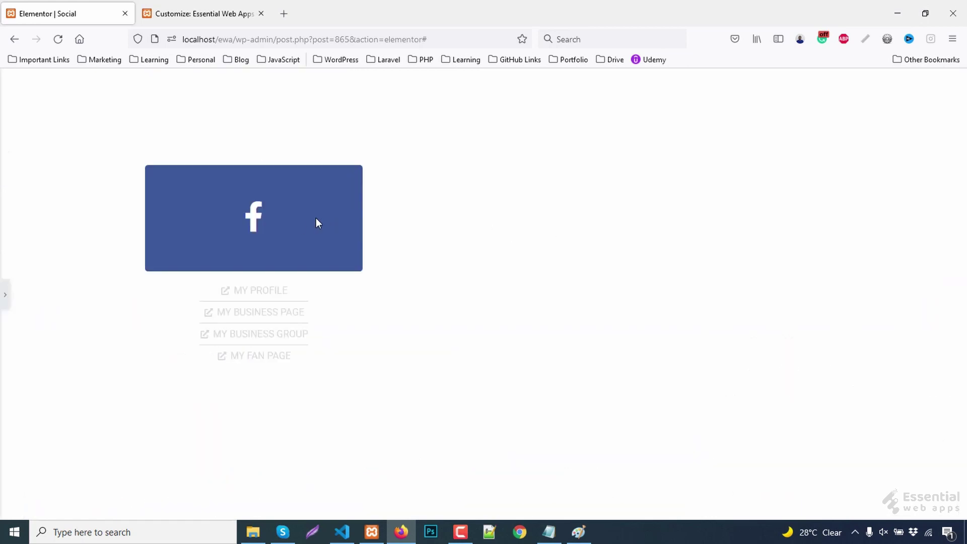
mouse_move(303, 223)
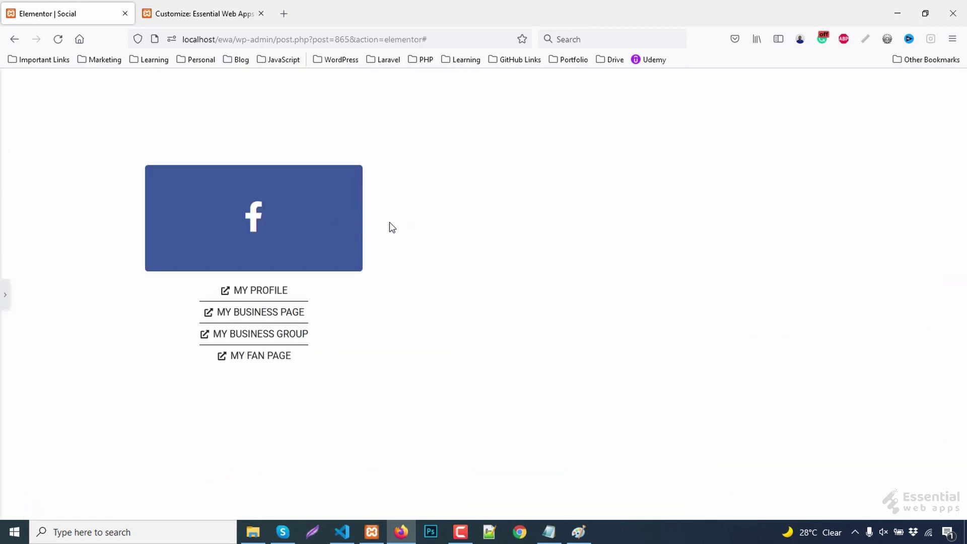
Step: Inspect the Facebook card and select its column element in the markup
right_click(287, 231)
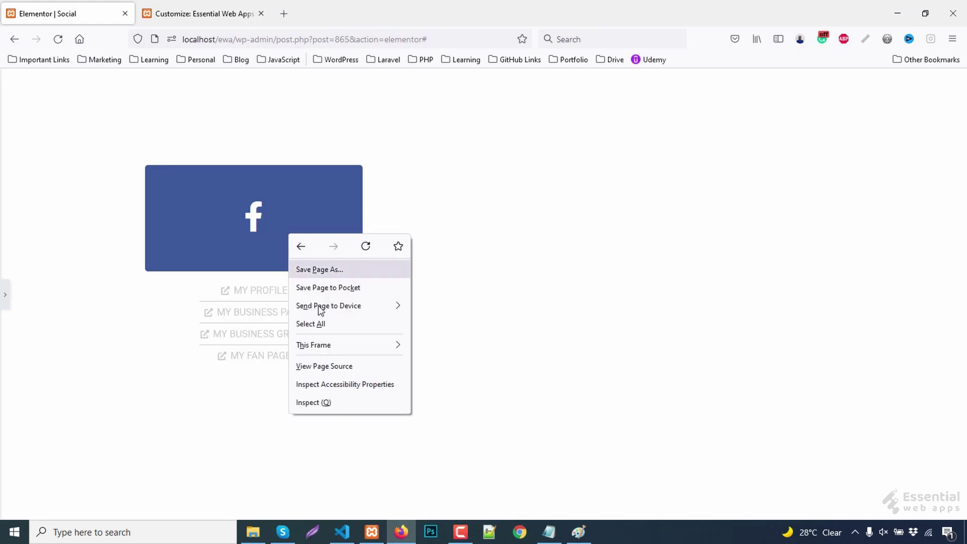
left_click(336, 402)
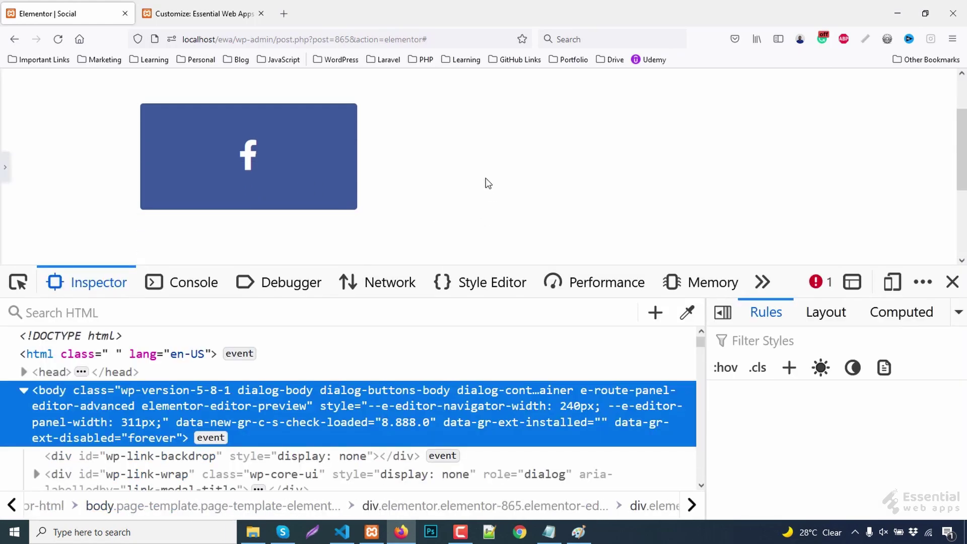
scroll(313, 434, "down", 5)
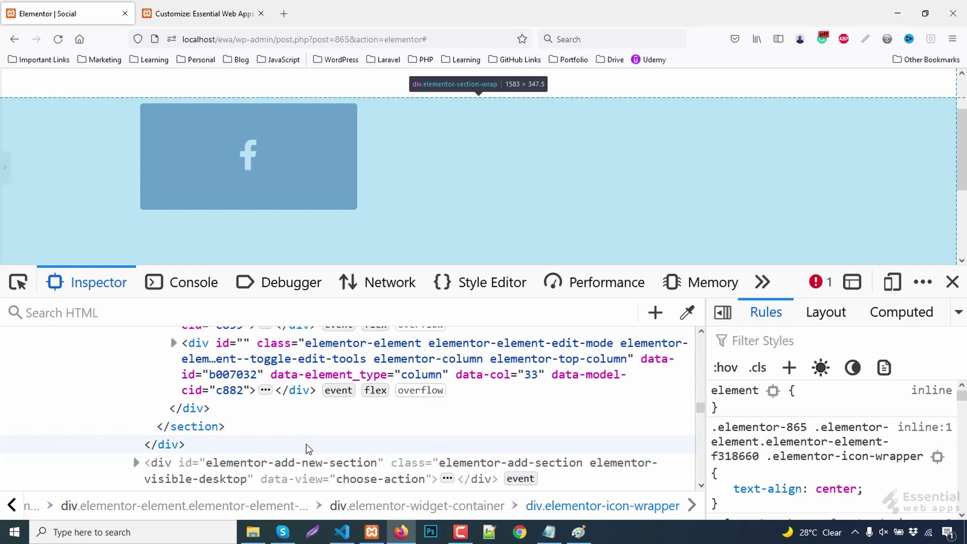
scroll(310, 438, "down", 2)
scroll(298, 446, "up", 5)
scroll(298, 446, "up", 6)
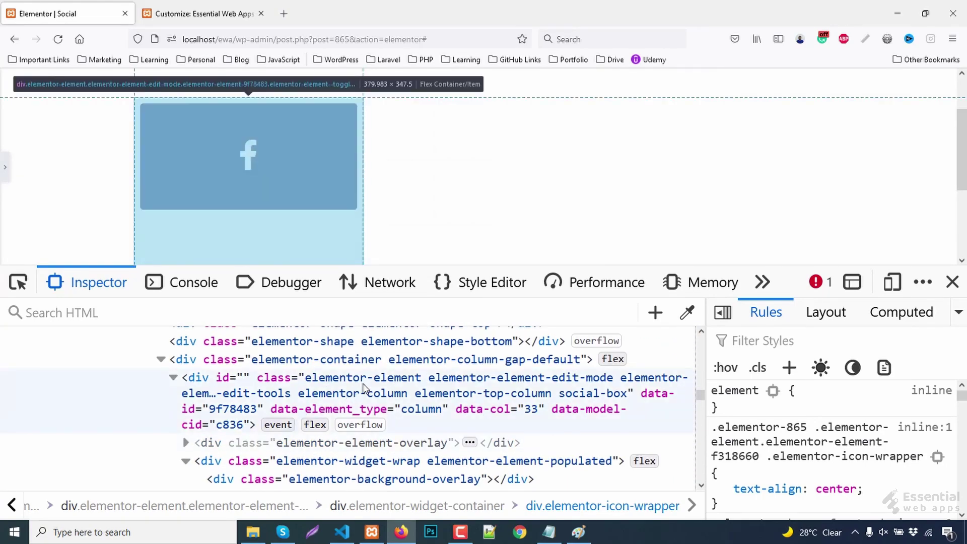
left_click(208, 375)
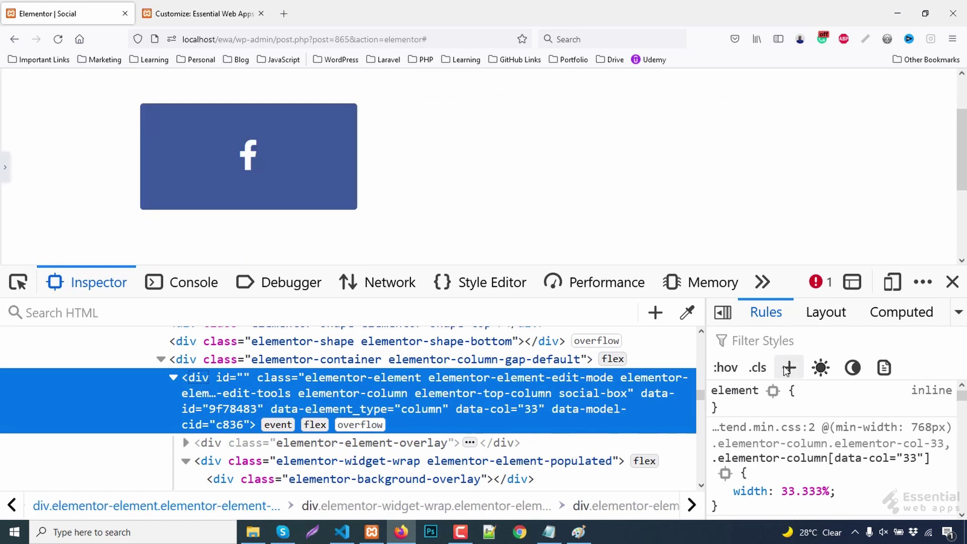
Step: Create a new .social-box rule with transition: .3s
left_click(788, 367)
left_click(856, 442)
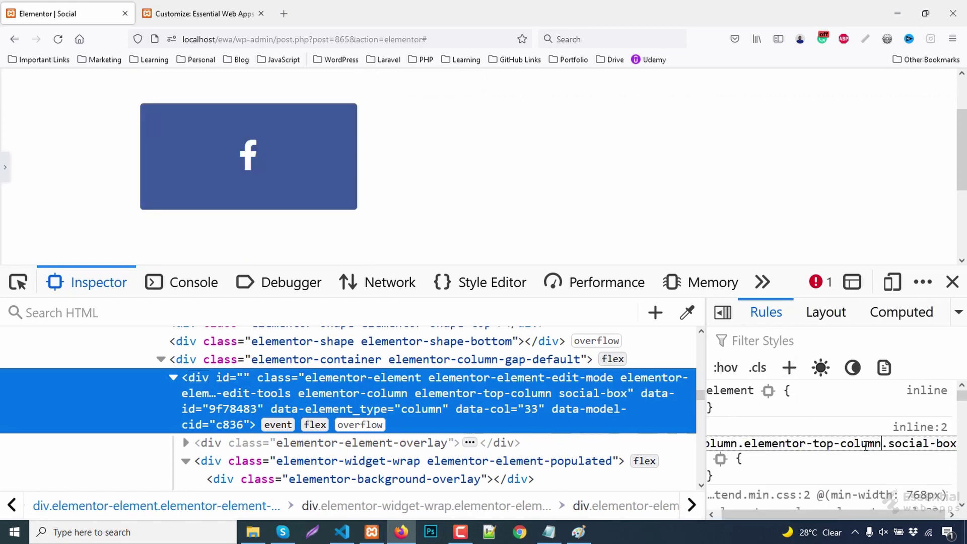
key("shift+Home")
key("BackSpace")
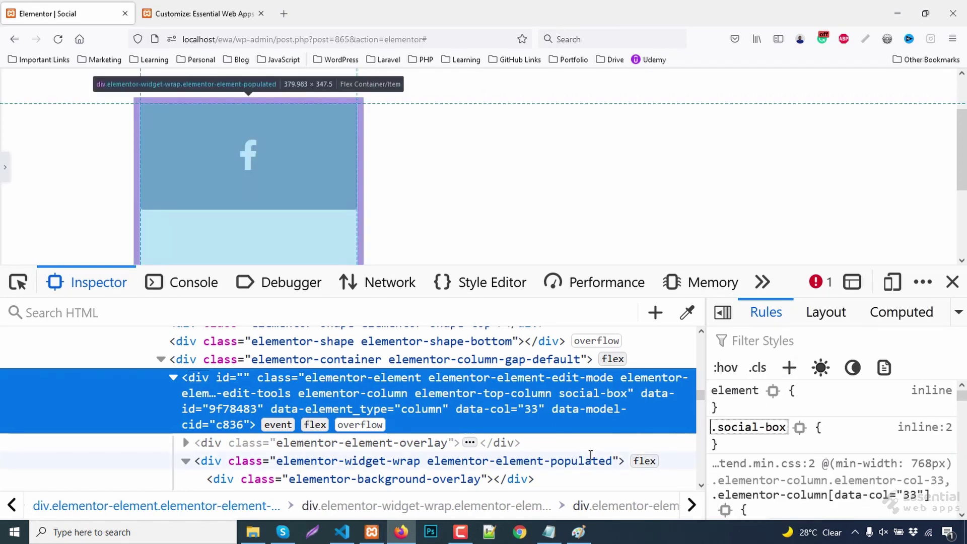
key("shift+End")
key("End")
key("Return")
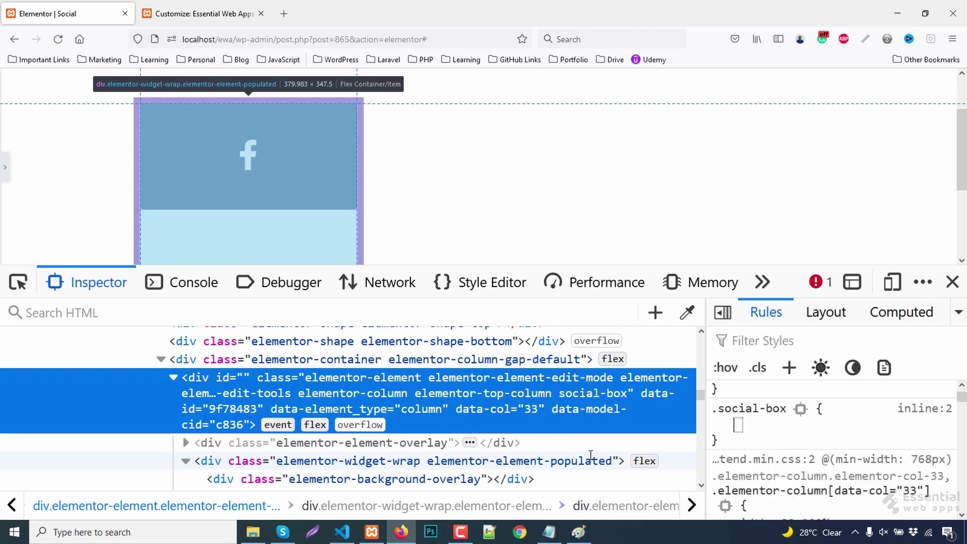
type("tr")
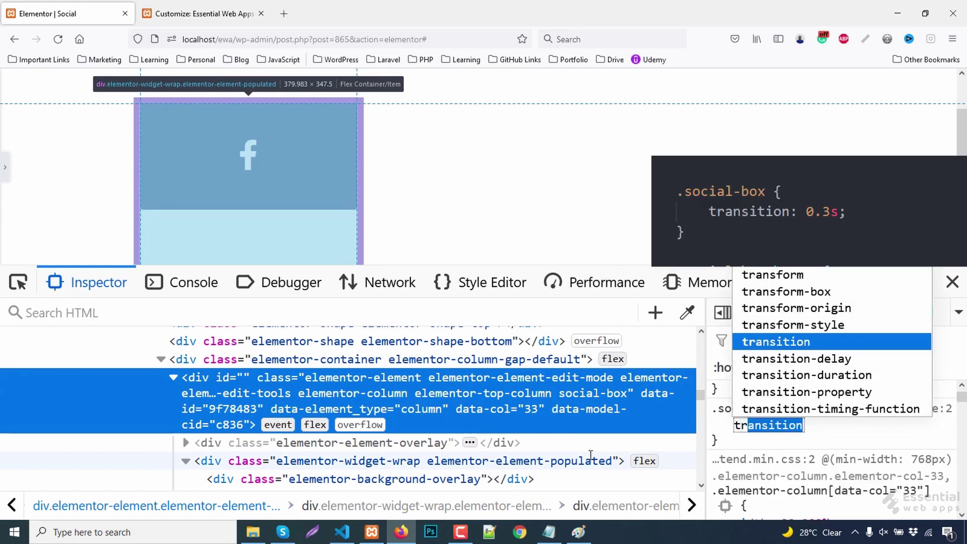
type("a")
key("Tab")
type(".3")
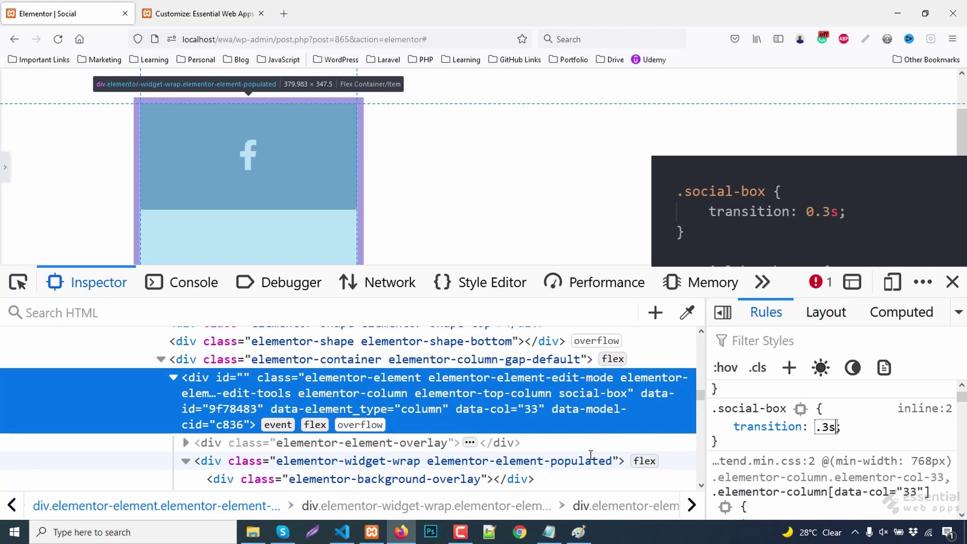
Step: Add a .social-box:hover rule with background-color #f4f4f4 and border-radius 5px, then close DevTools
left_click(789, 370)
type(".social-box")
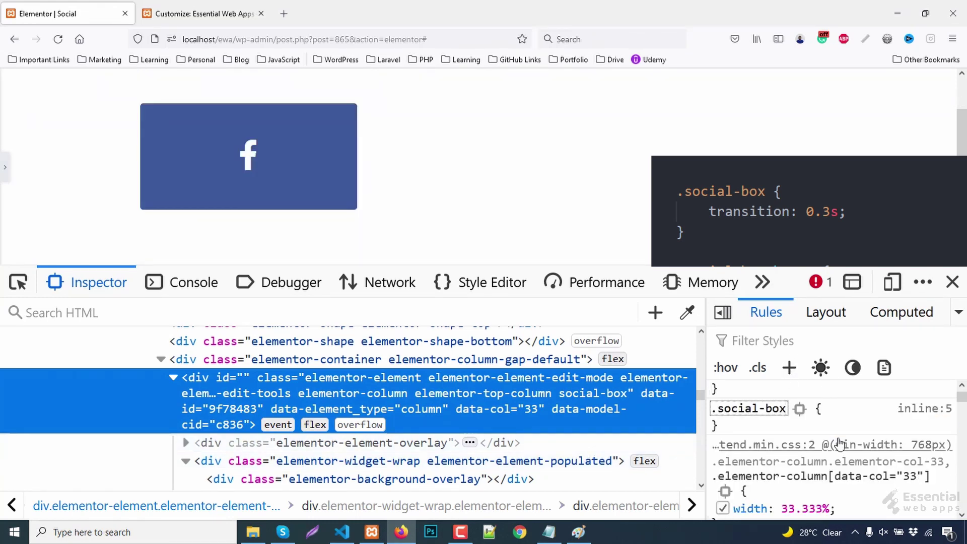
type(":hover")
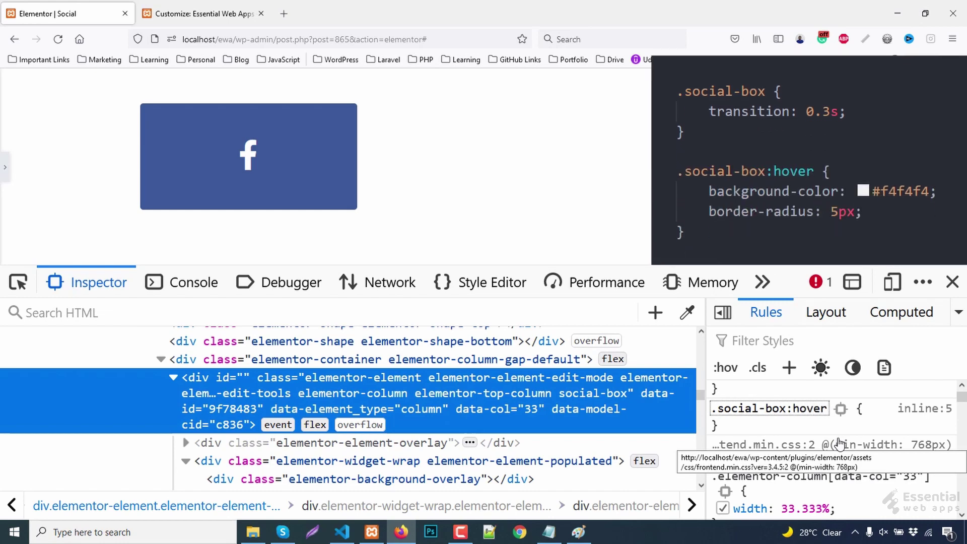
key("Return")
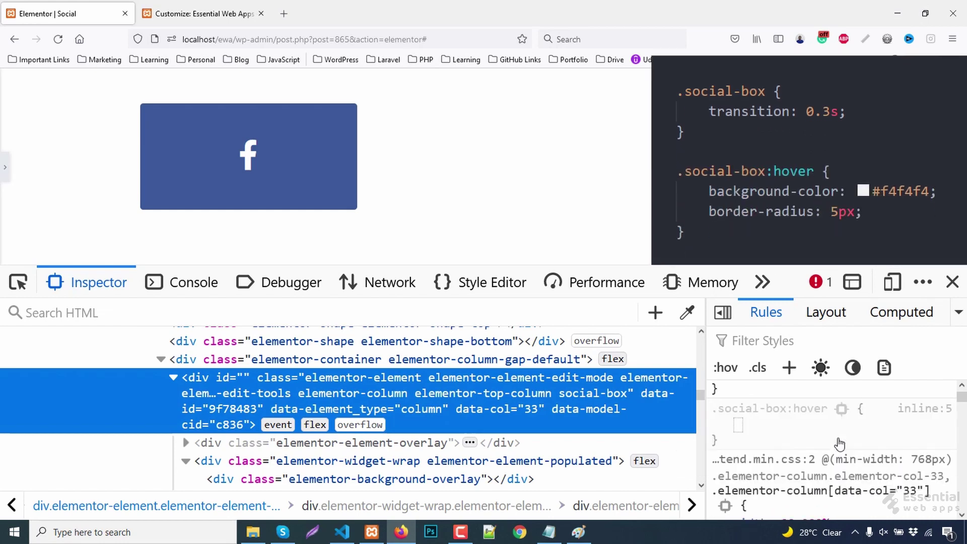
type("background-color")
key("Return")
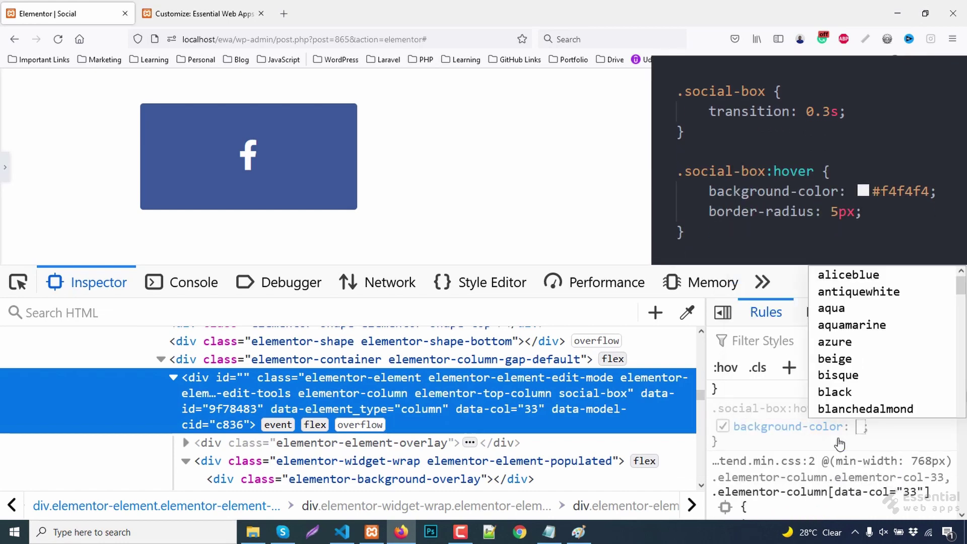
type("#f4f")
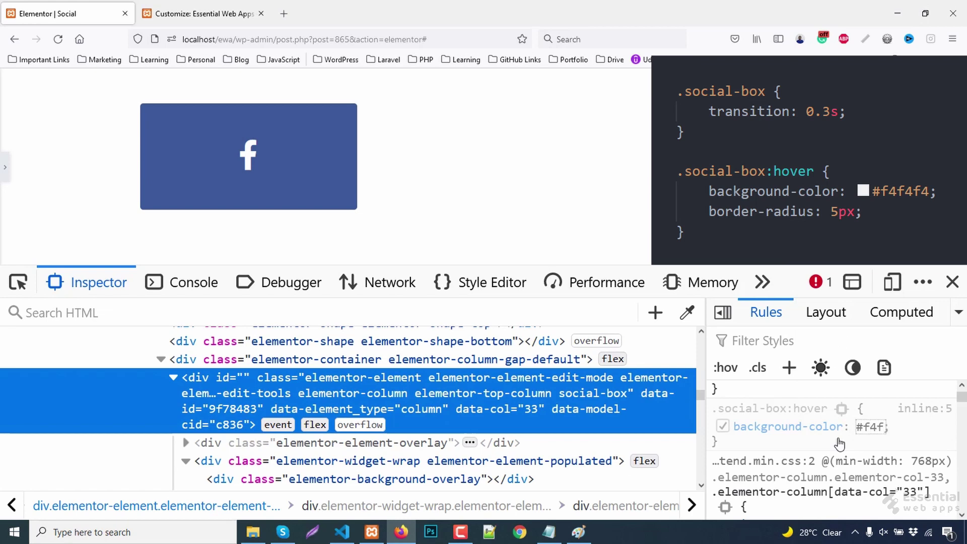
type("4f4")
key("Return")
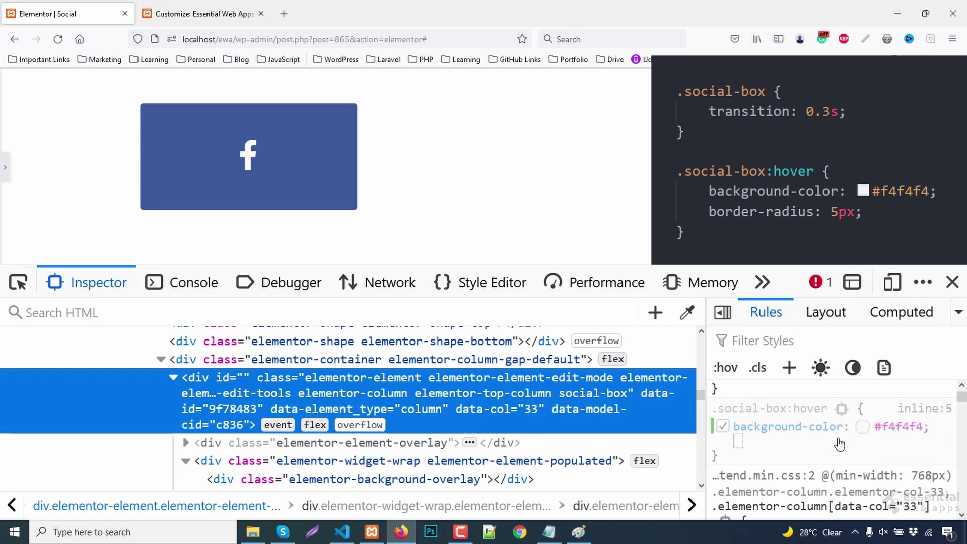
type("border-ra")
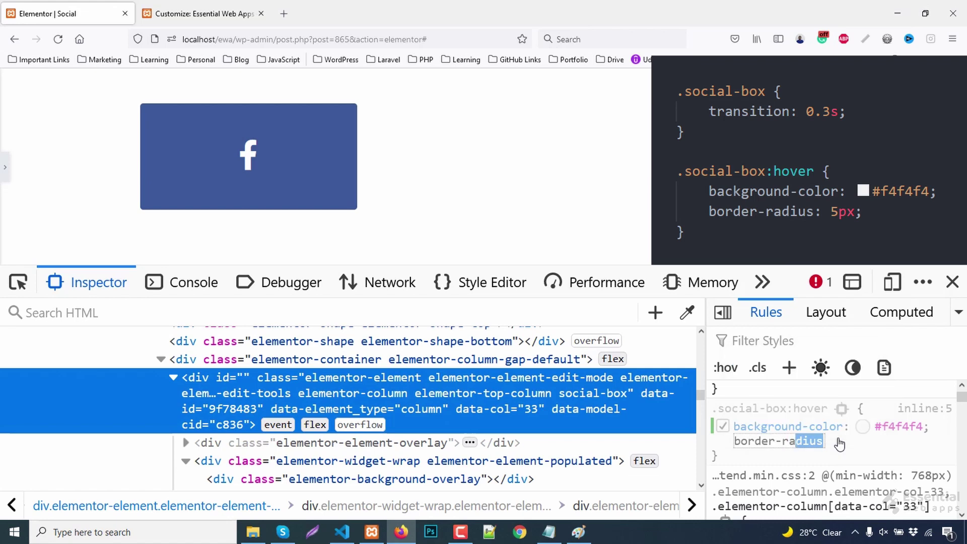
key("Return")
type("5")
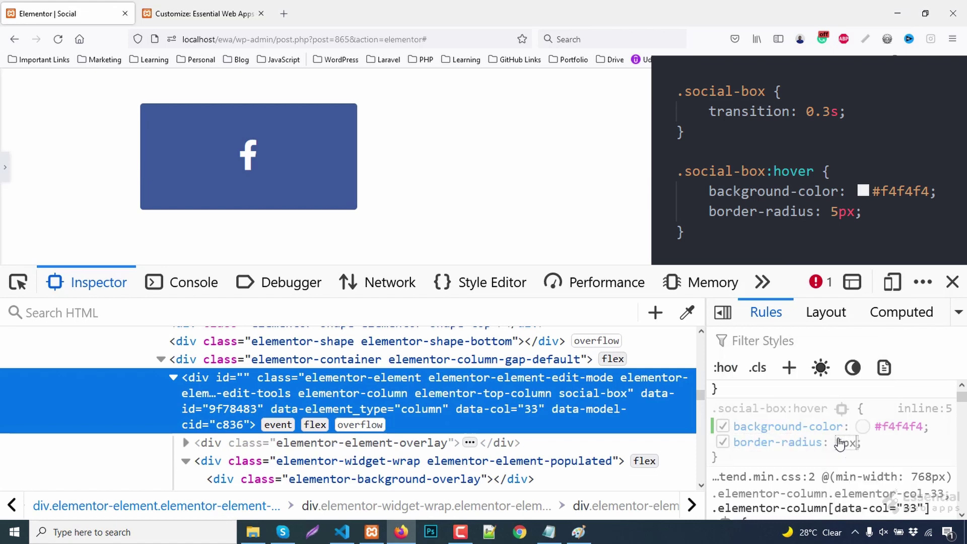
left_click(951, 281)
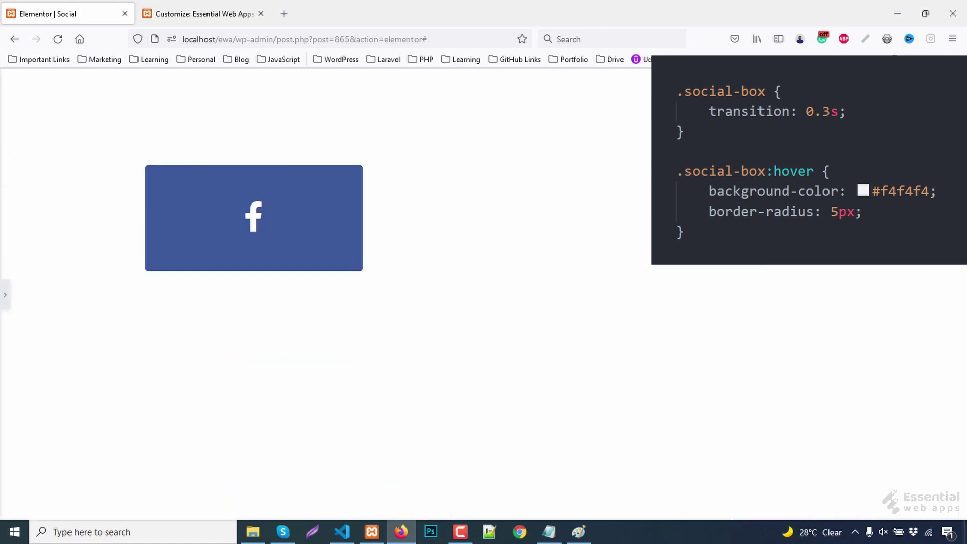
Step: Check the Facebook card's revealed link list on hover, then inspect the card
mouse_move(330, 235)
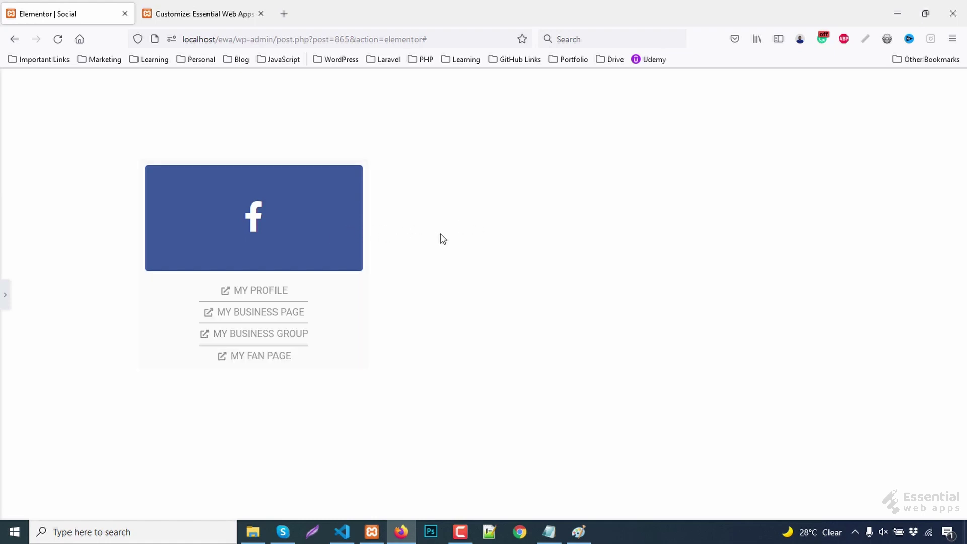
right_click(337, 240)
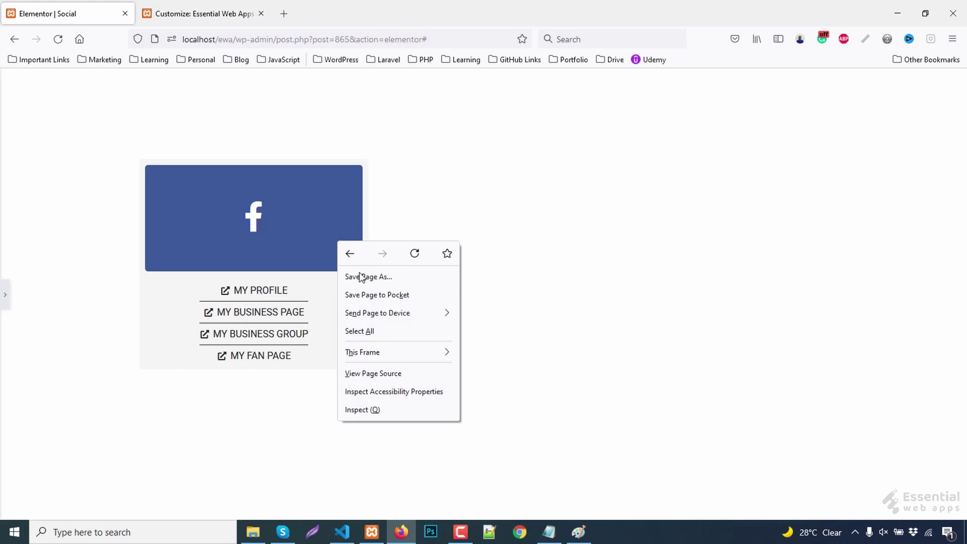
left_click(385, 409)
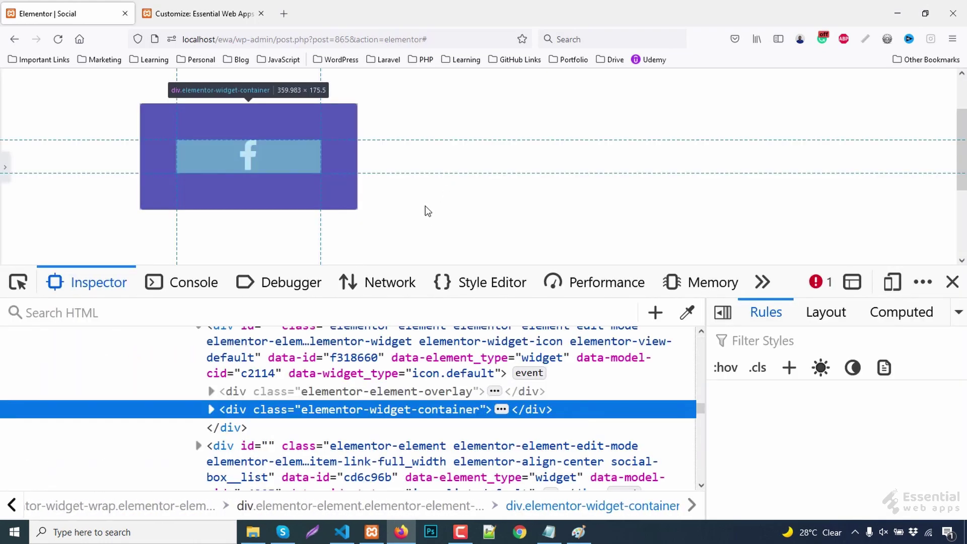
Step: Open the social-box__list's inline:2 stylesheet in the Style Editor and select both list rules
scroll(340, 398, "down", 10)
scroll(340, 394, "up", 6)
scroll(340, 398, "up", 3)
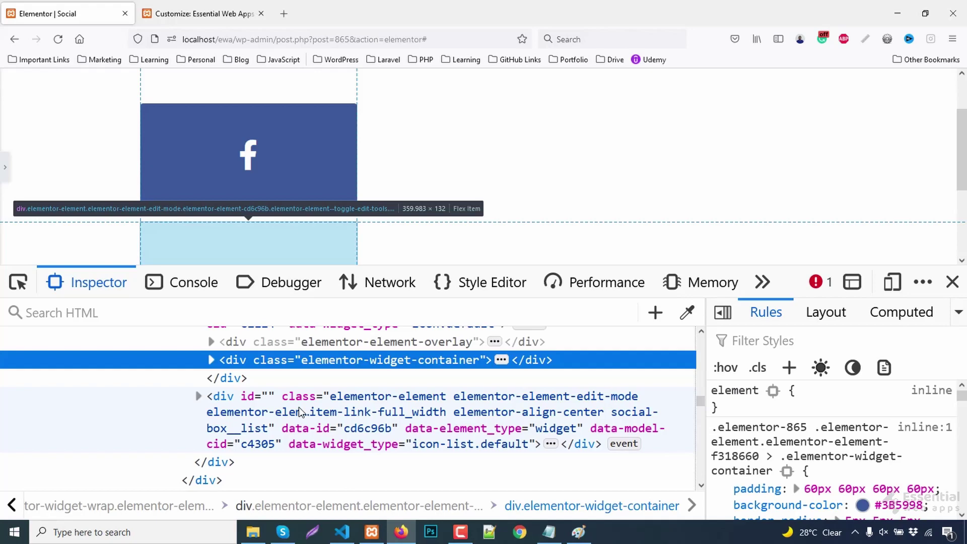
scroll(282, 403, "down", 3)
left_click(204, 378)
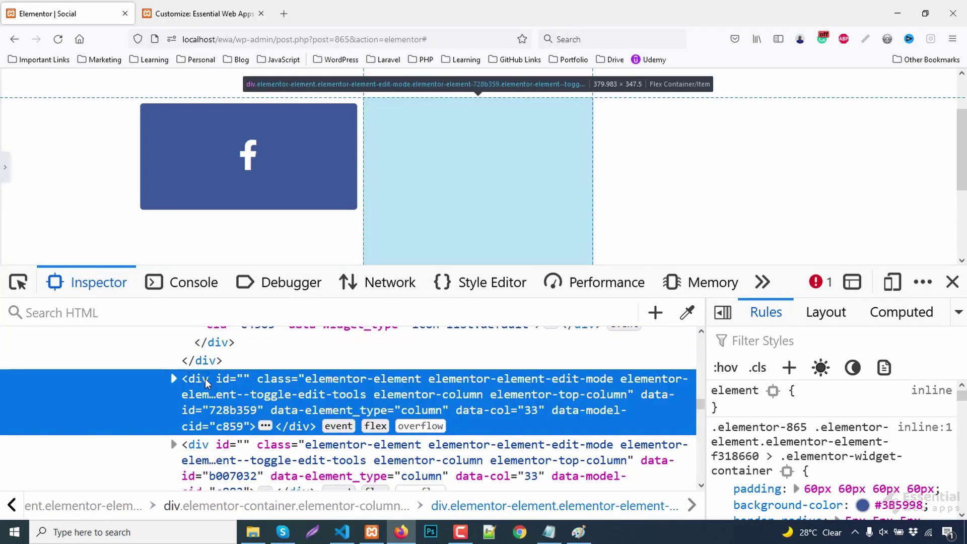
scroll(218, 399, "up", 2)
left_click(221, 398)
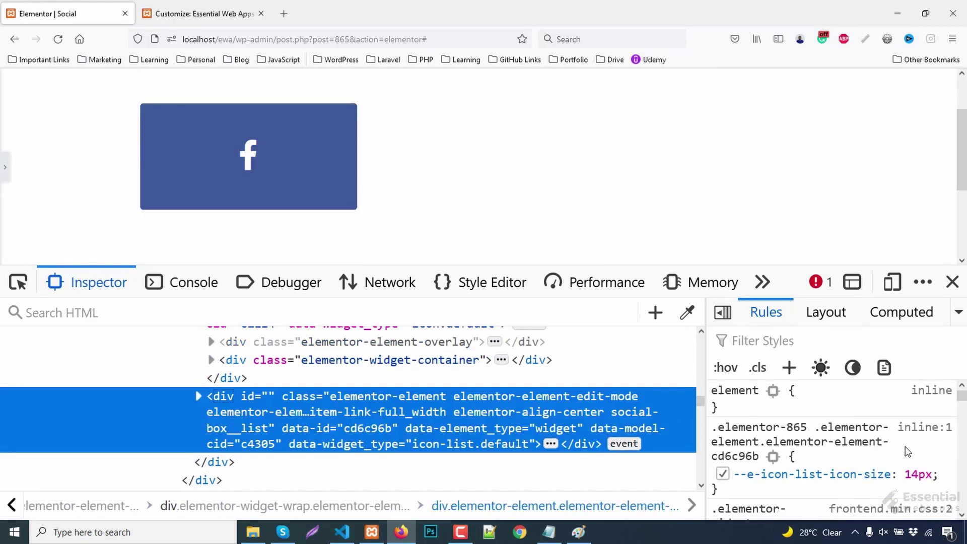
scroll(906, 451, "down", 5)
left_click(917, 394)
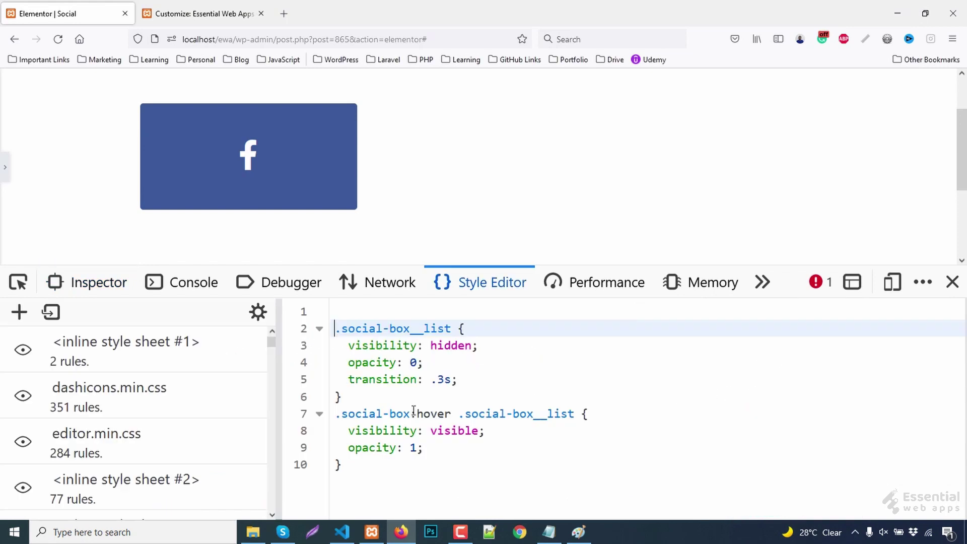
left_click_drag(346, 465, 324, 337)
key("ctrl+c")
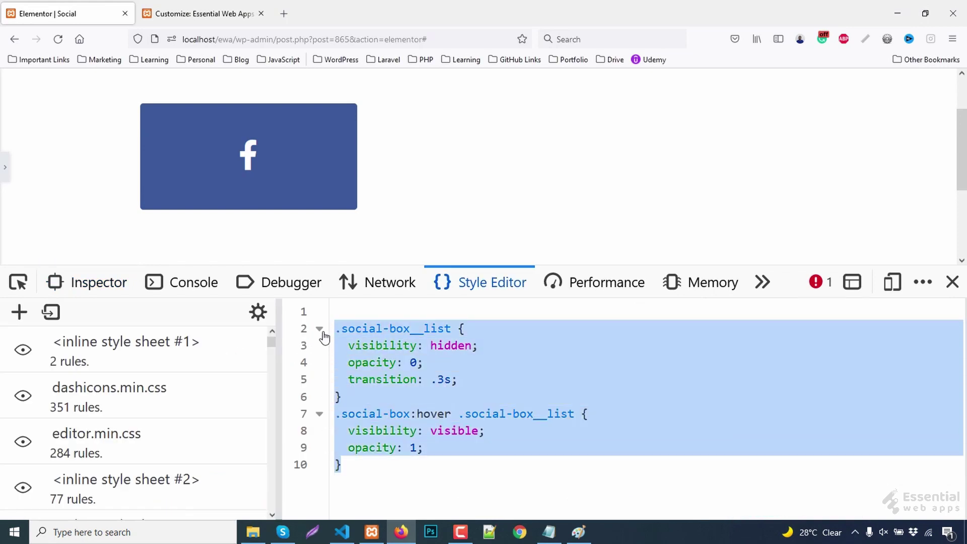
Step: Paste the two .social-box__list rules into the Customizer's Additional CSS
left_click(193, 15)
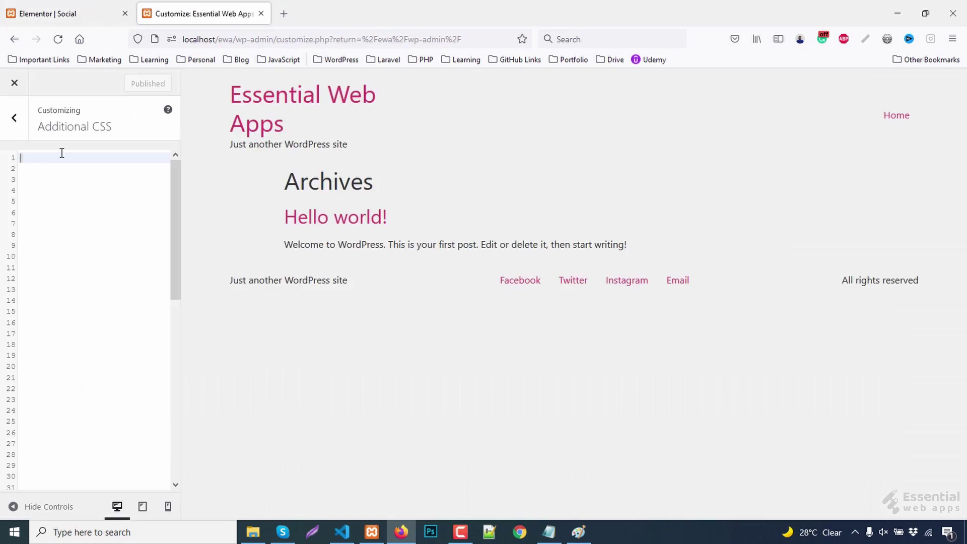
left_click(60, 168)
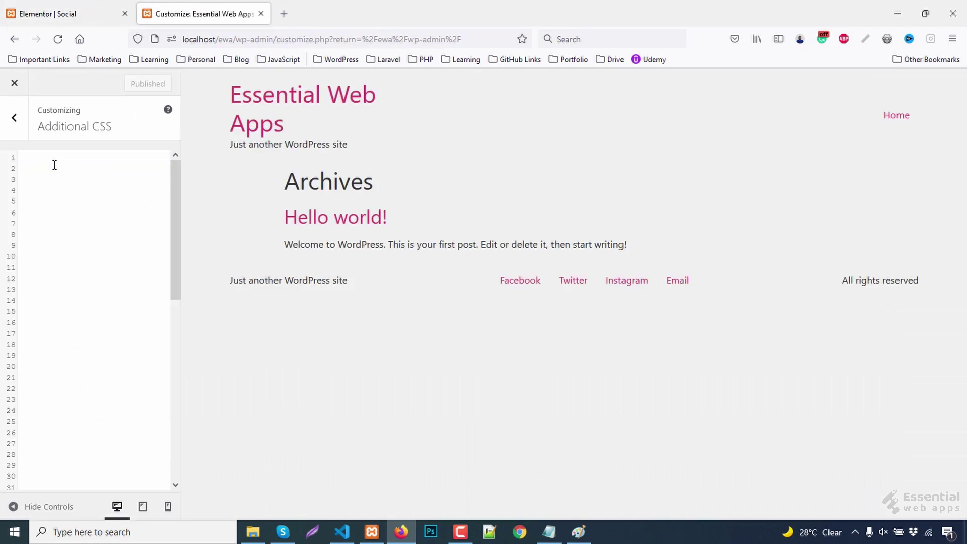
left_click(54, 165)
left_click(52, 161)
key("ctrl+v")
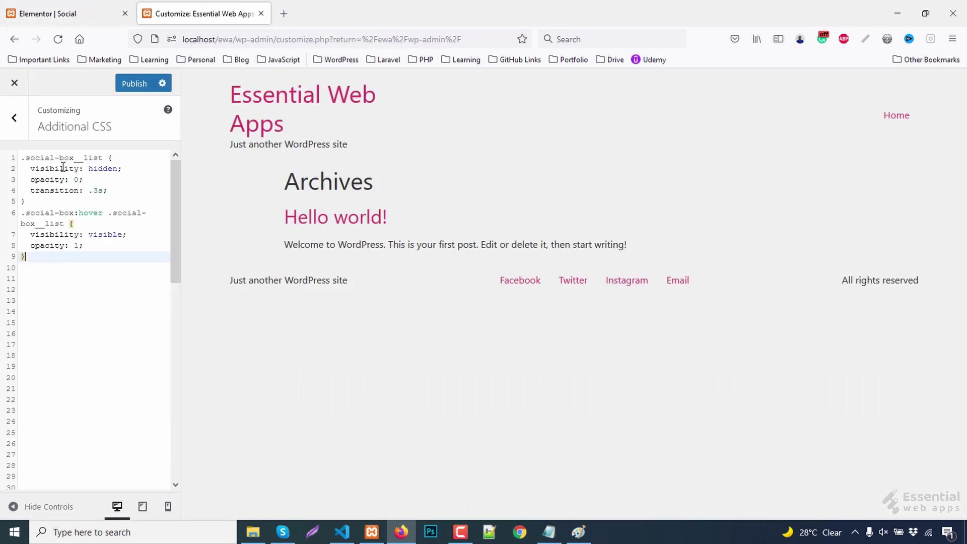
key("ctrl+Tab")
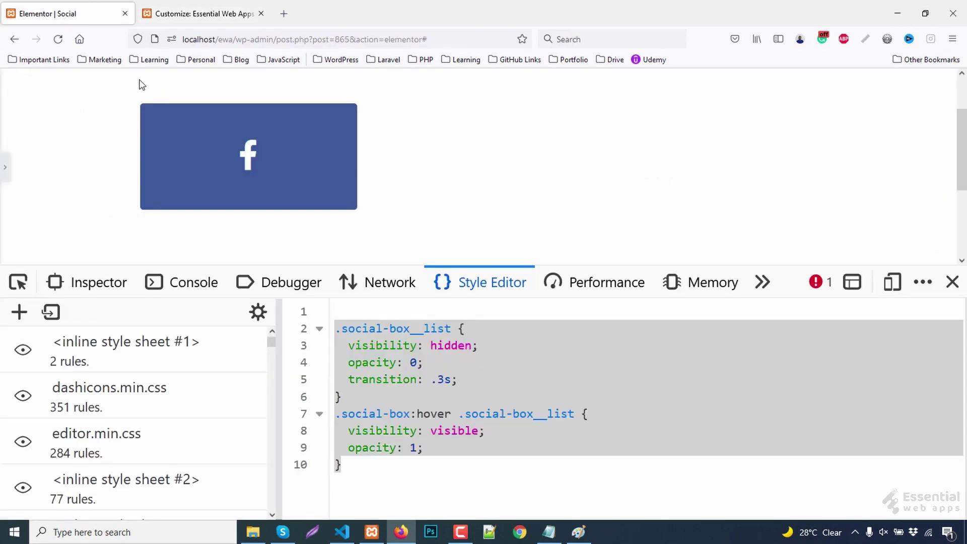
Step: Select the social-box column and highlight its .social-box rules in the inline style sheet
left_click(87, 282)
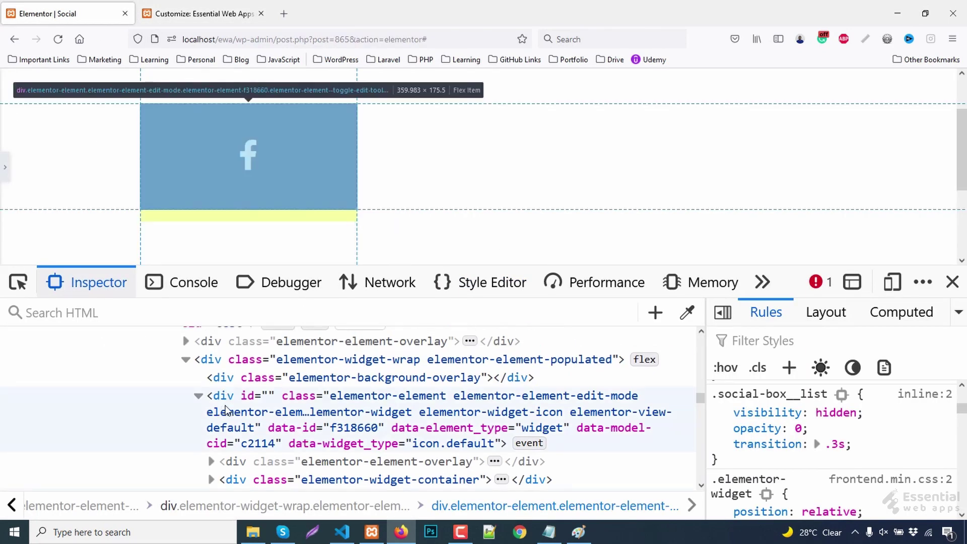
scroll(224, 433, "up", 2)
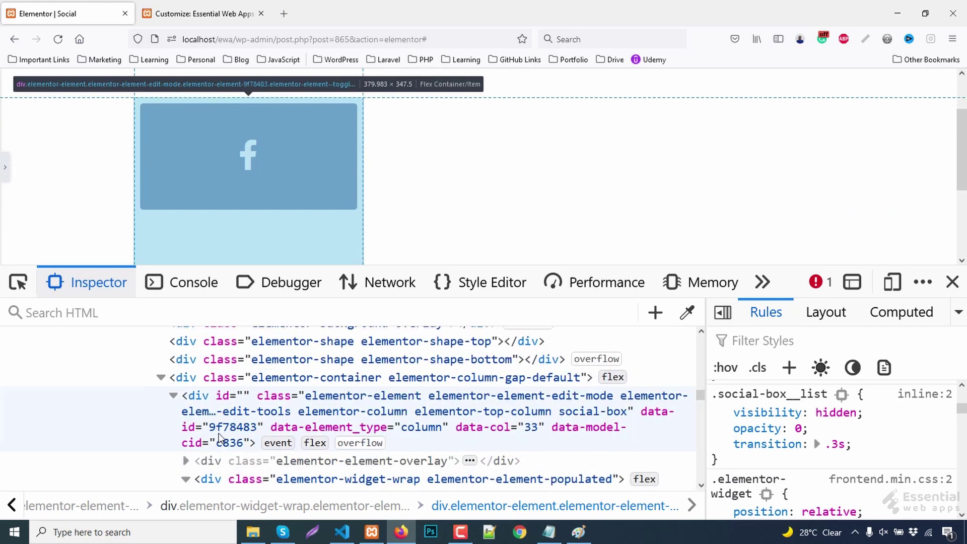
left_click(204, 401)
scroll(938, 453, "up", 3)
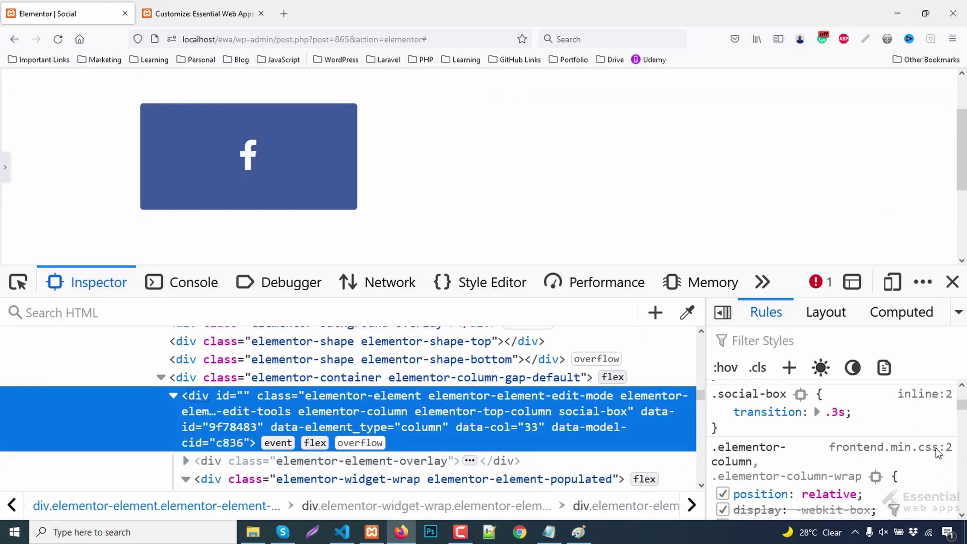
scroll(937, 453, "down", 5)
scroll(938, 448, "up", 2)
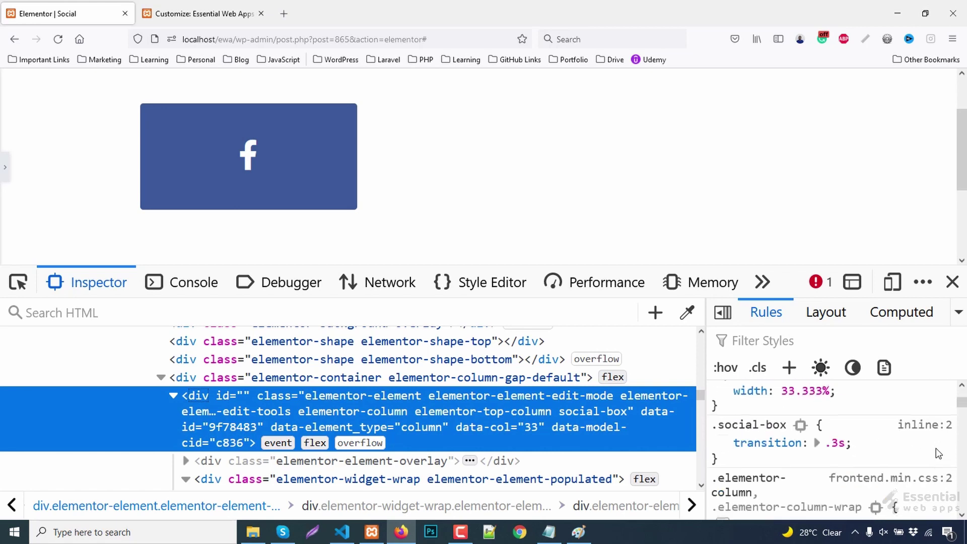
left_click(927, 427)
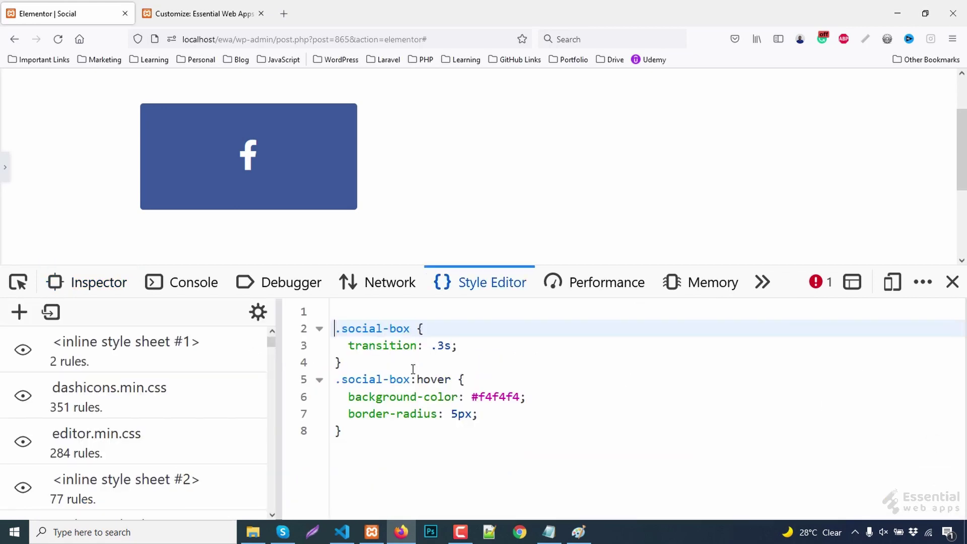
left_click_drag(365, 429, 326, 344)
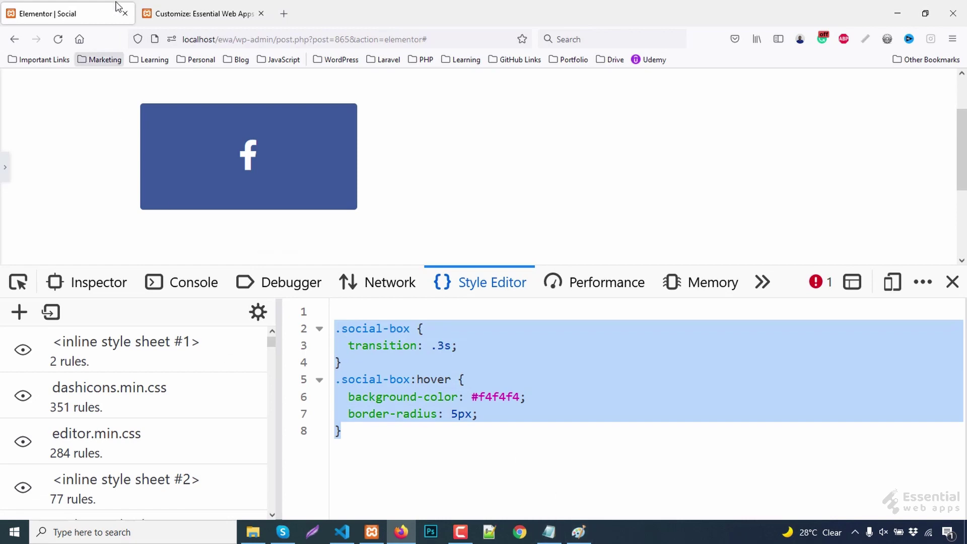
Step: Paste the .social-box rules at the top of Additional CSS and publish
left_click(153, 15)
left_click(23, 160)
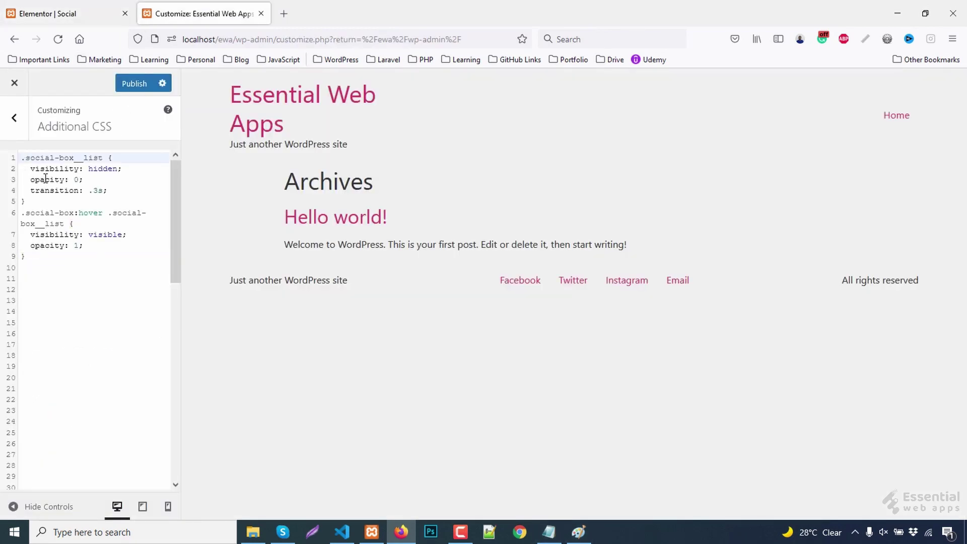
key("Return")
key("Return")
key("Up")
key("ctrl+v")
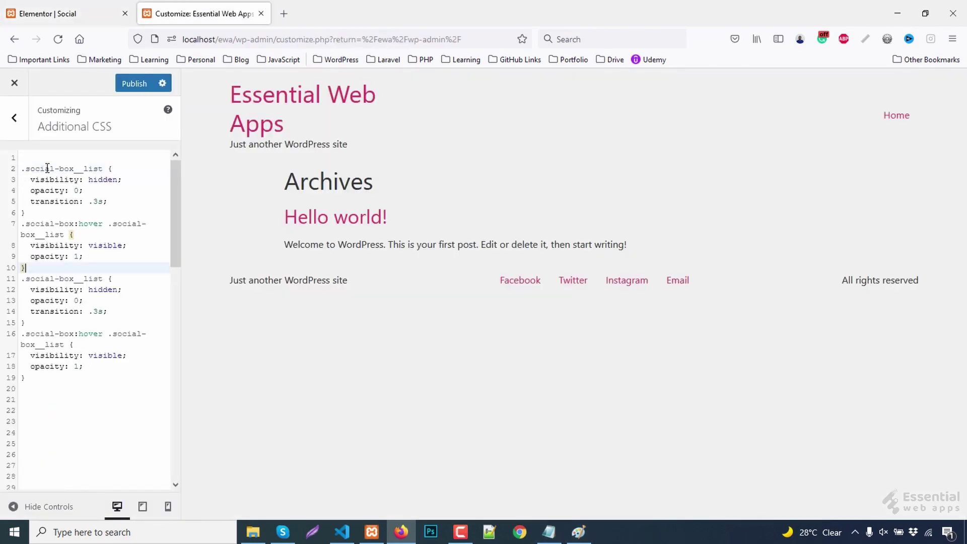
left_click(134, 84)
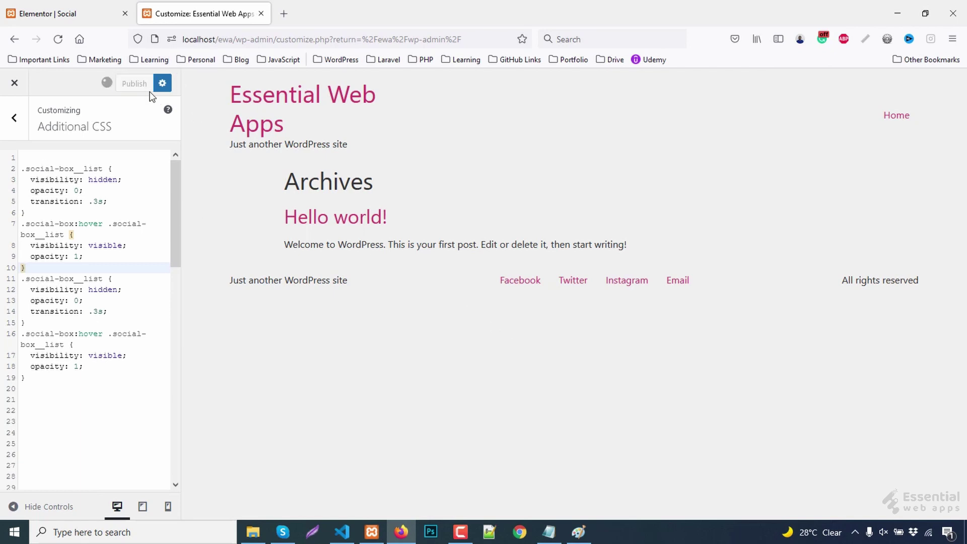
left_click(60, 5)
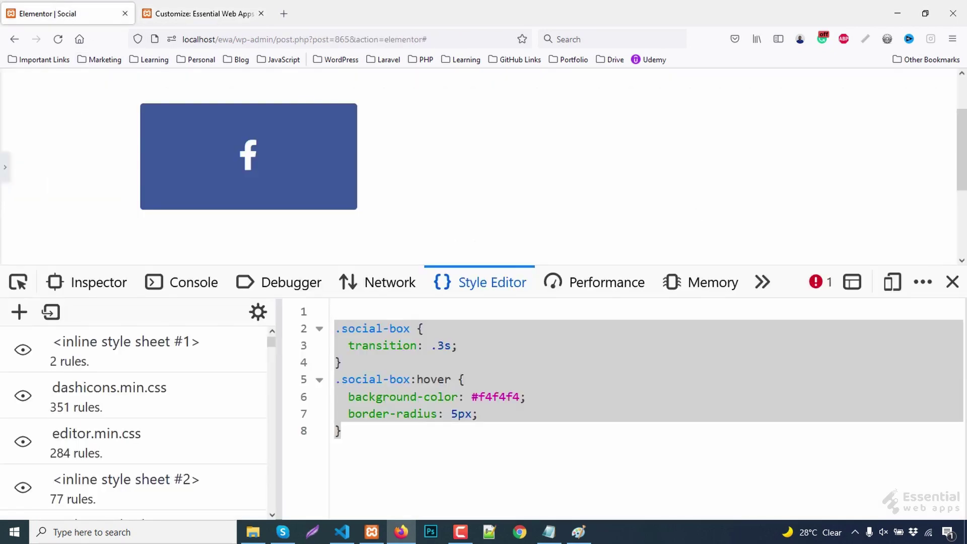
Step: Close DevTools and duplicate the Facebook card column twice
left_click(951, 280)
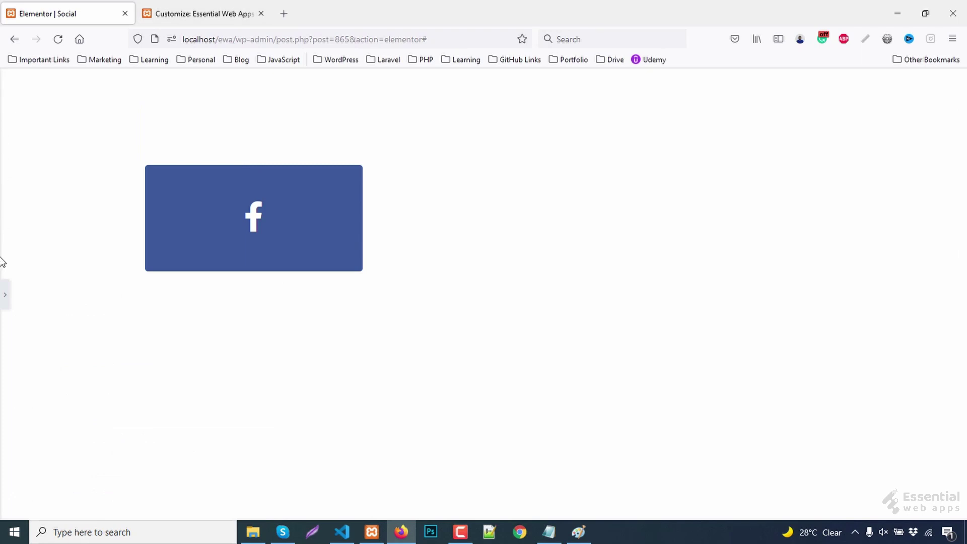
left_click(5, 295)
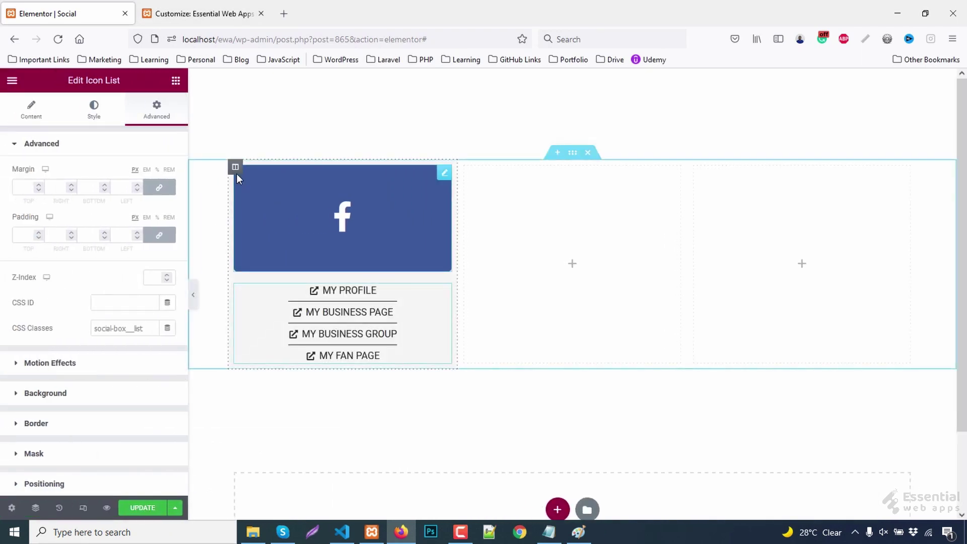
right_click(235, 167)
left_click(267, 196)
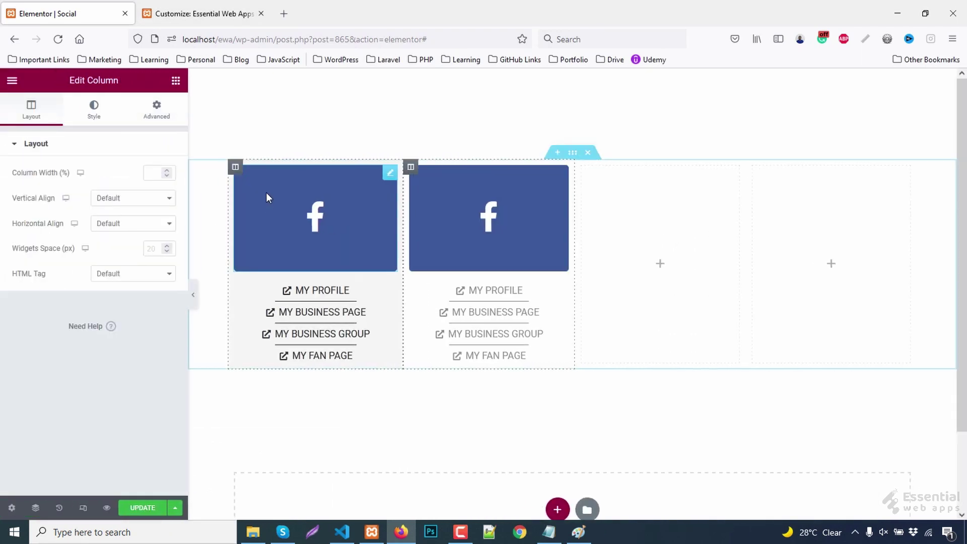
right_click(235, 168)
left_click(264, 196)
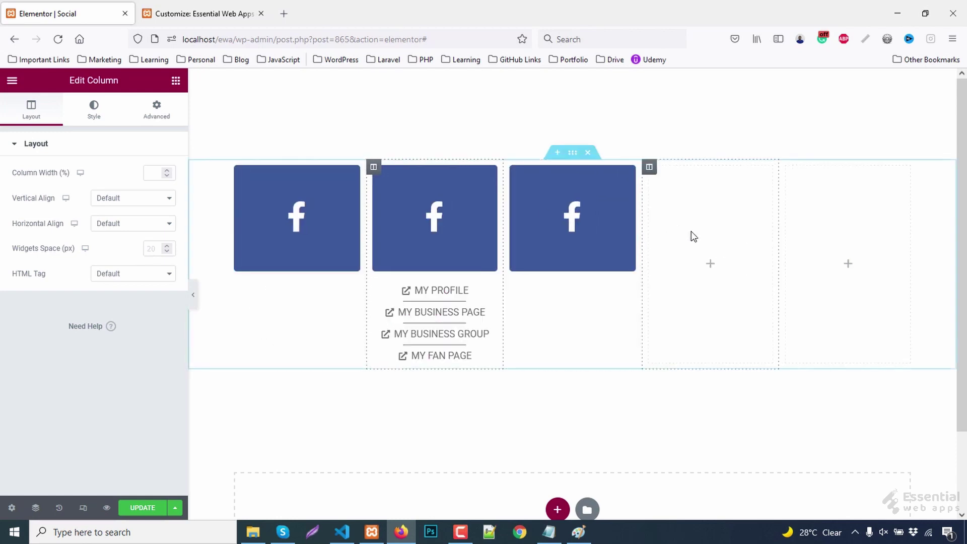
Step: Delete the two leftover empty columns
right_click(648, 167)
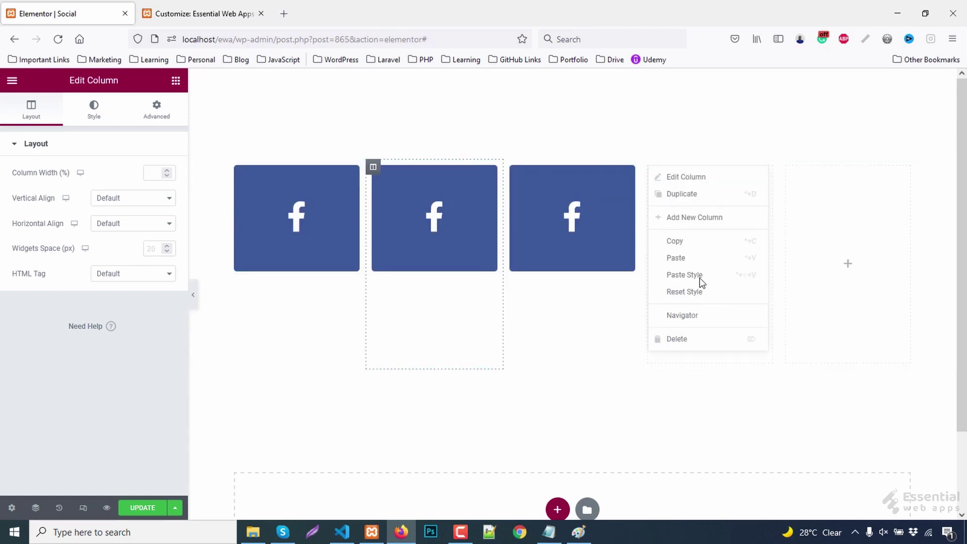
left_click(704, 338)
right_click(750, 168)
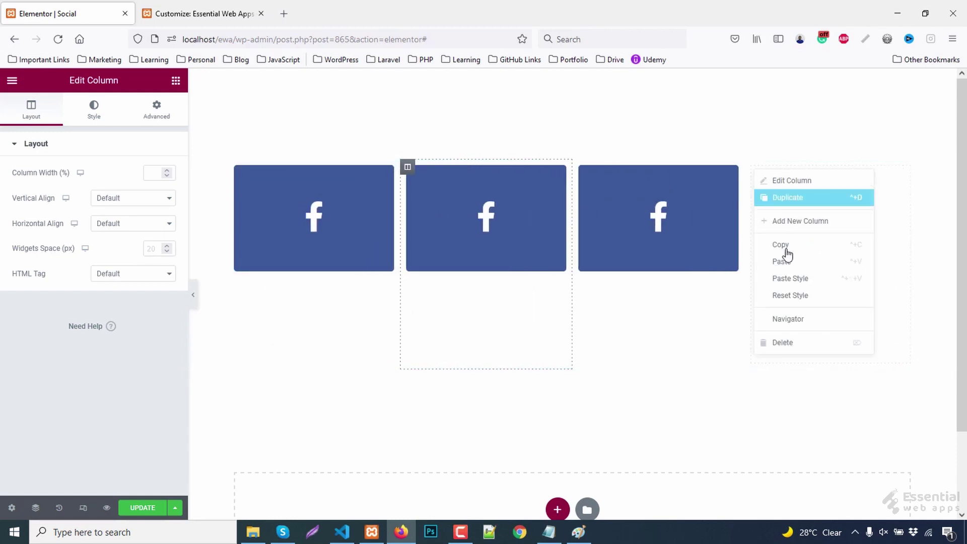
left_click(801, 342)
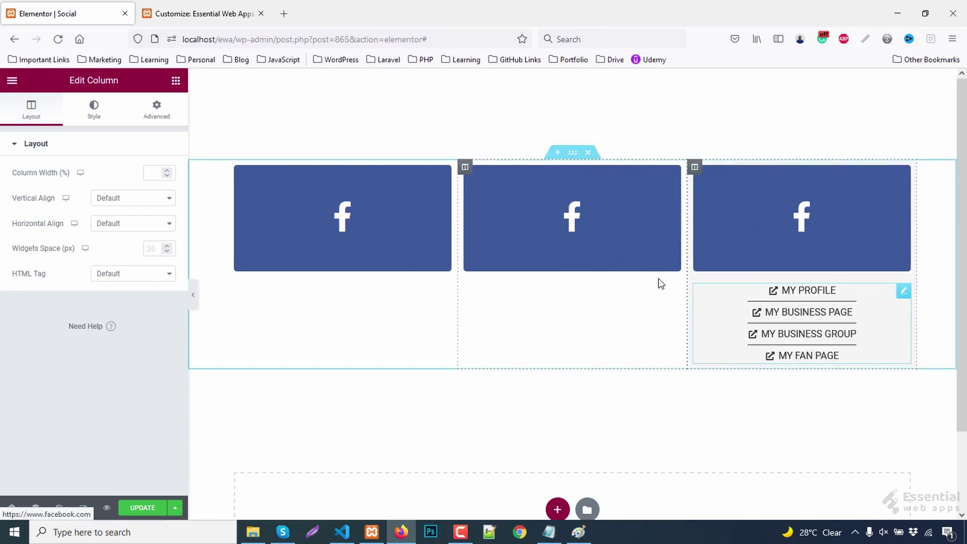
Step: Give the middle card a Pinterest icon and a #C8232C red background
left_click_drag(660, 284, 655, 290)
left_click(572, 225)
left_click(93, 215)
left_click(395, 129)
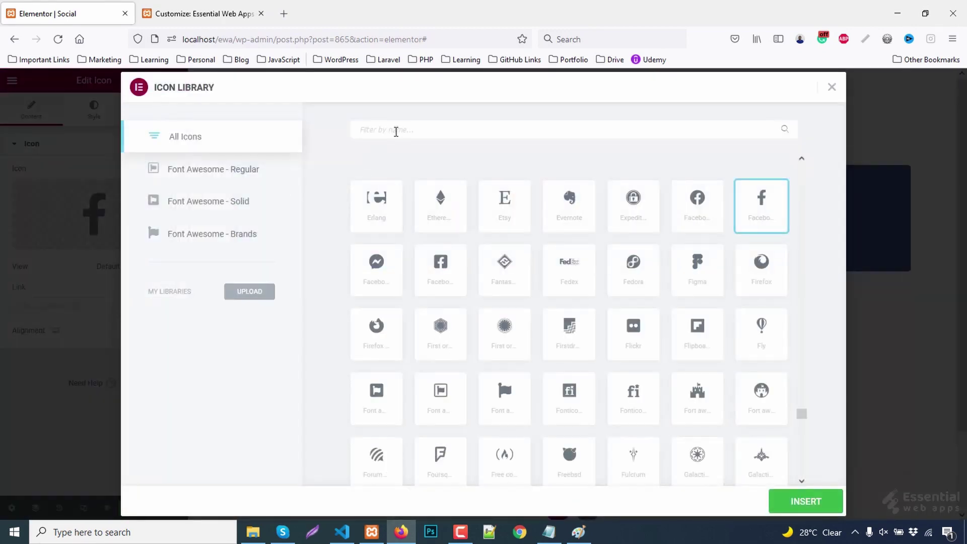
type("pint")
left_click(443, 207)
left_click(798, 498)
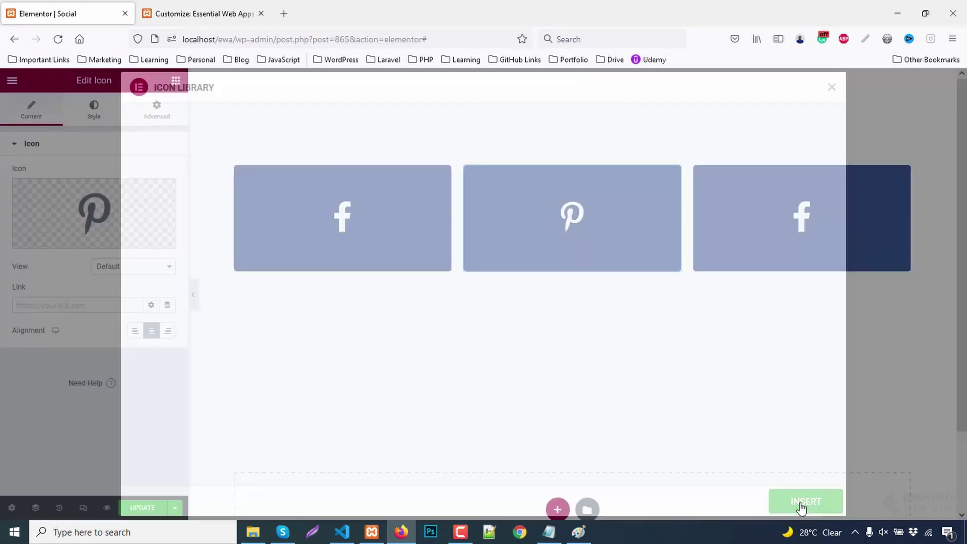
left_click(156, 110)
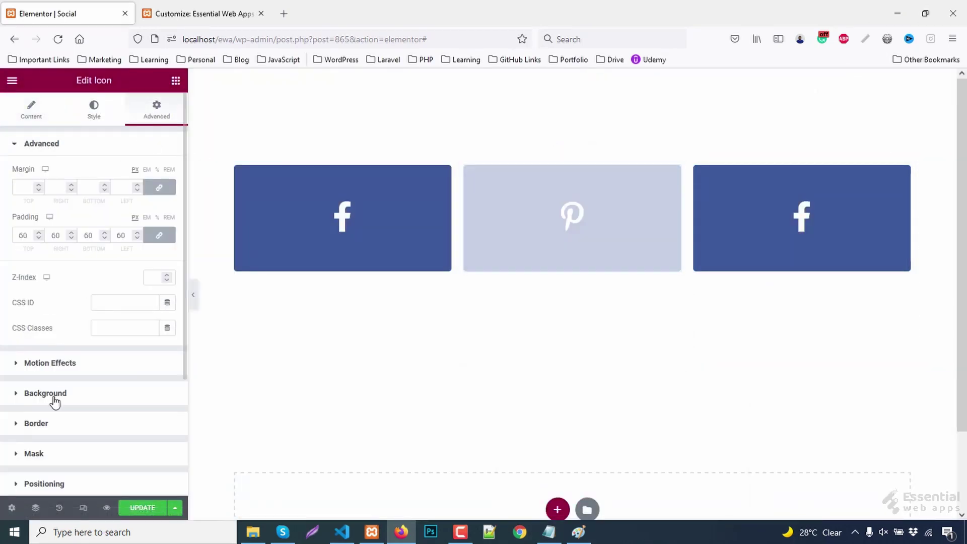
left_click(45, 394)
left_click(167, 285)
type("#BD081C")
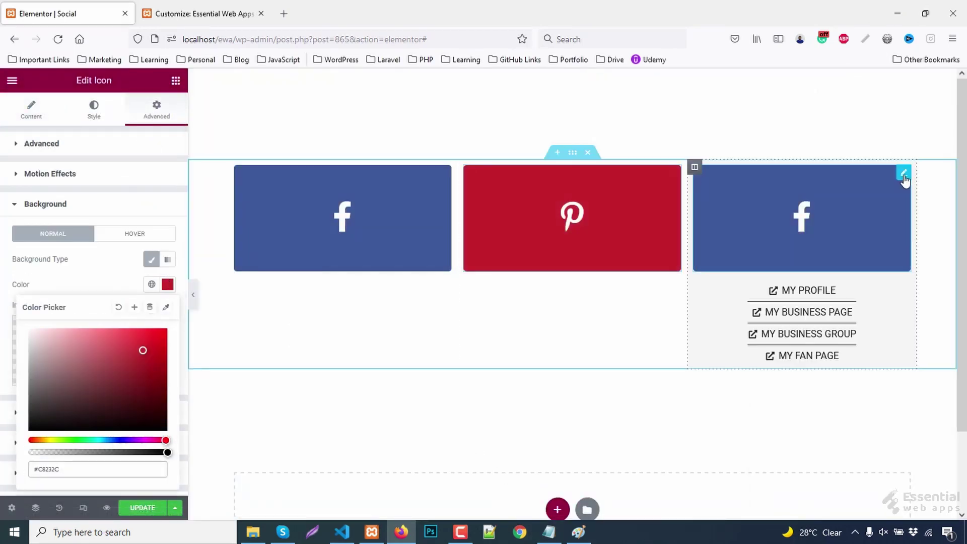
Step: Give the third card a purple background and an Instagram icon, then update the page
left_click(904, 171)
left_click(157, 110)
left_click(64, 397)
left_click(168, 284)
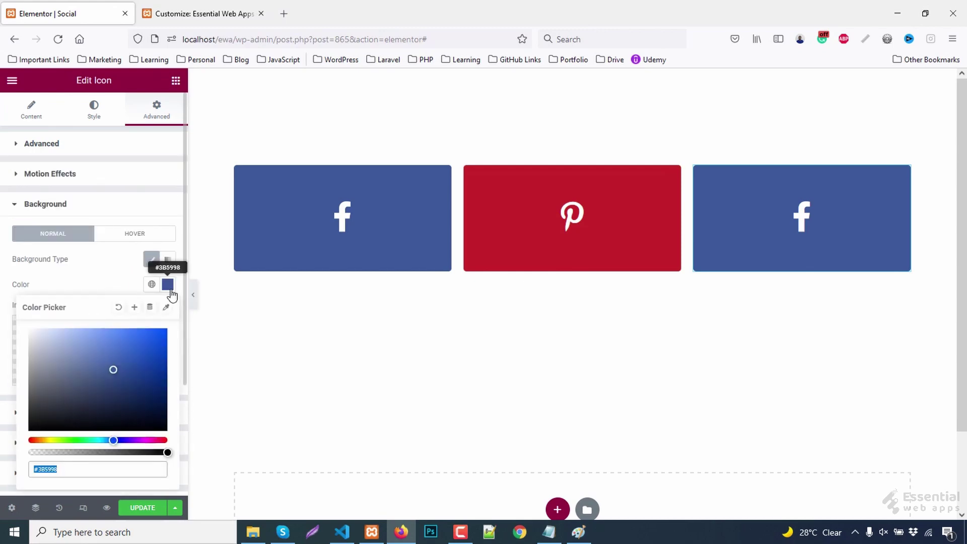
type("#8E24AA")
left_click(803, 196)
left_click(32, 109)
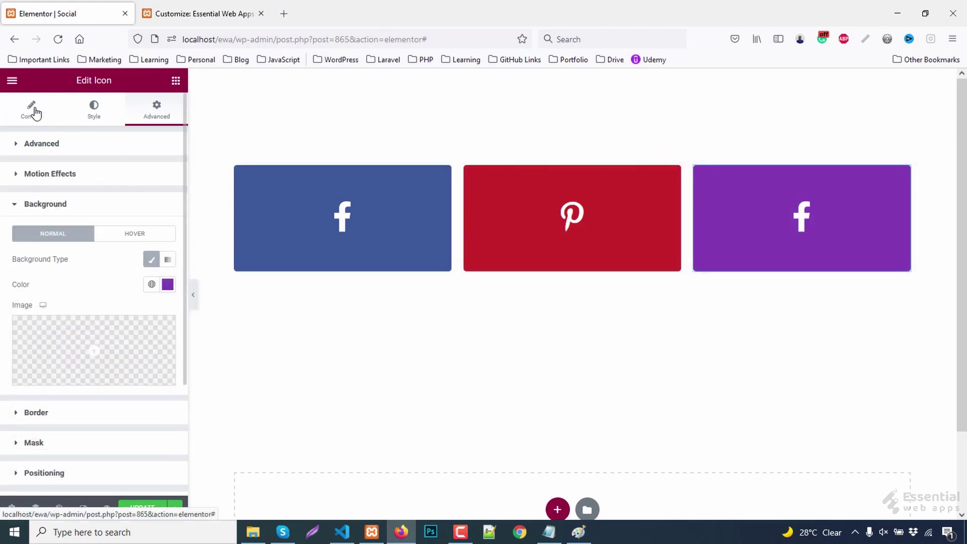
left_click(94, 214)
left_click(402, 131)
type("ins")
left_click(442, 204)
left_click(805, 501)
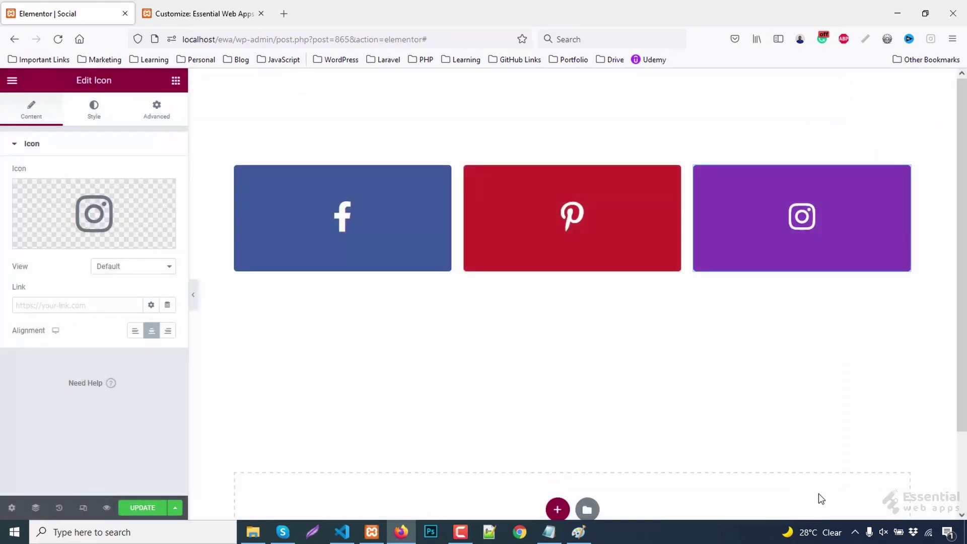
left_click(162, 506)
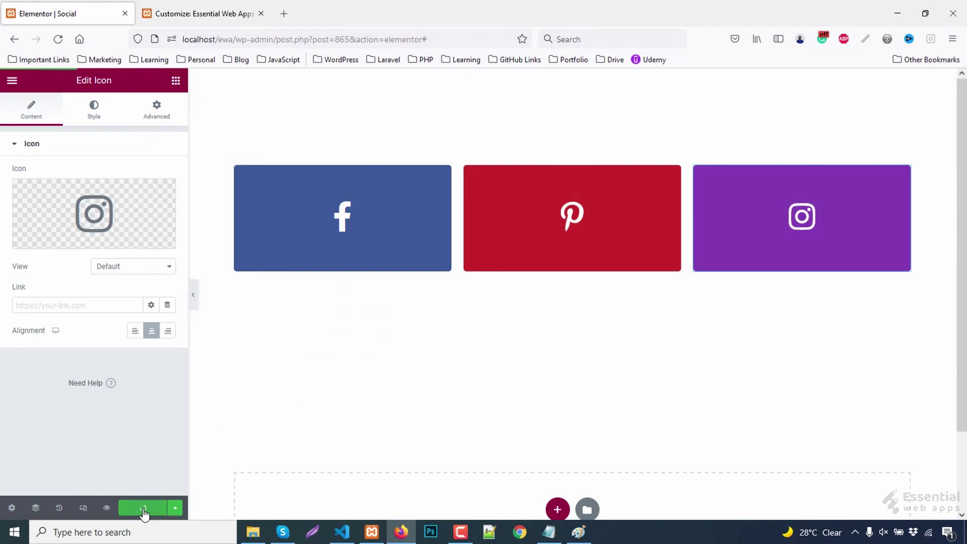
Step: Collapse the panel and check that the Pinterest and Facebook cards reveal their four-link lists on hover
left_click(192, 296)
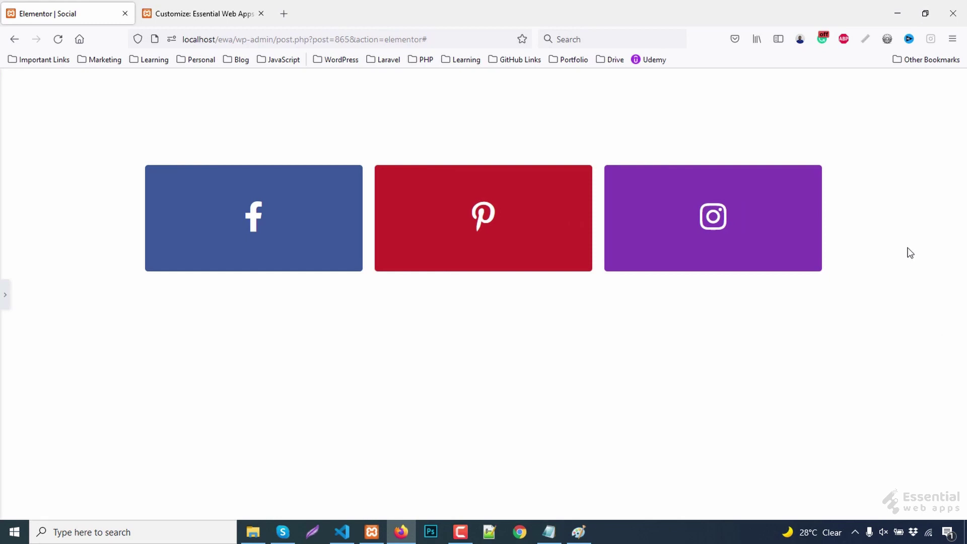
mouse_move(496, 213)
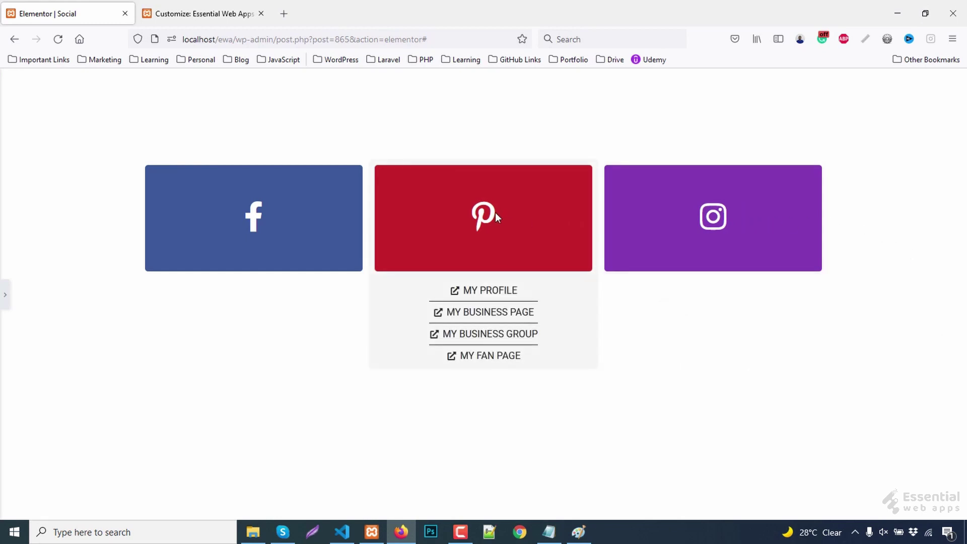
mouse_move(345, 221)
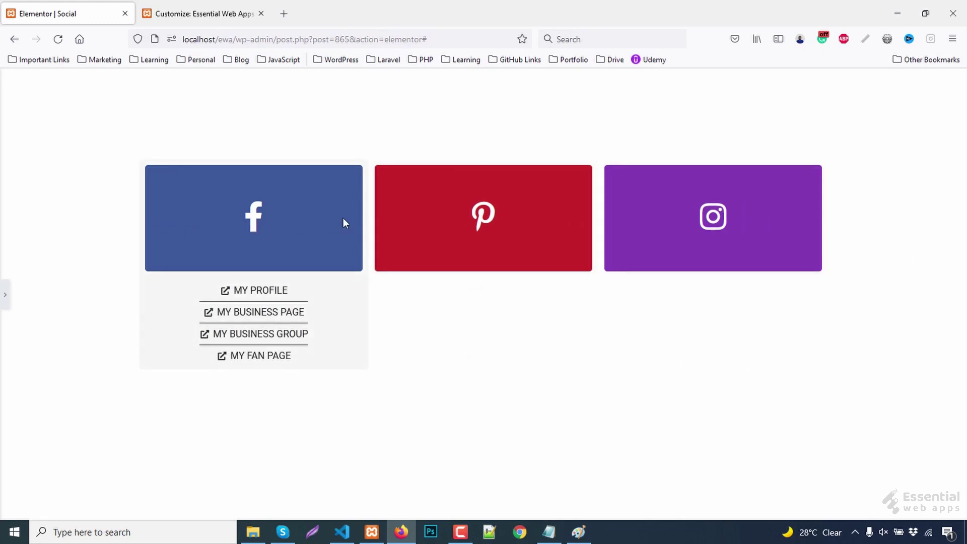